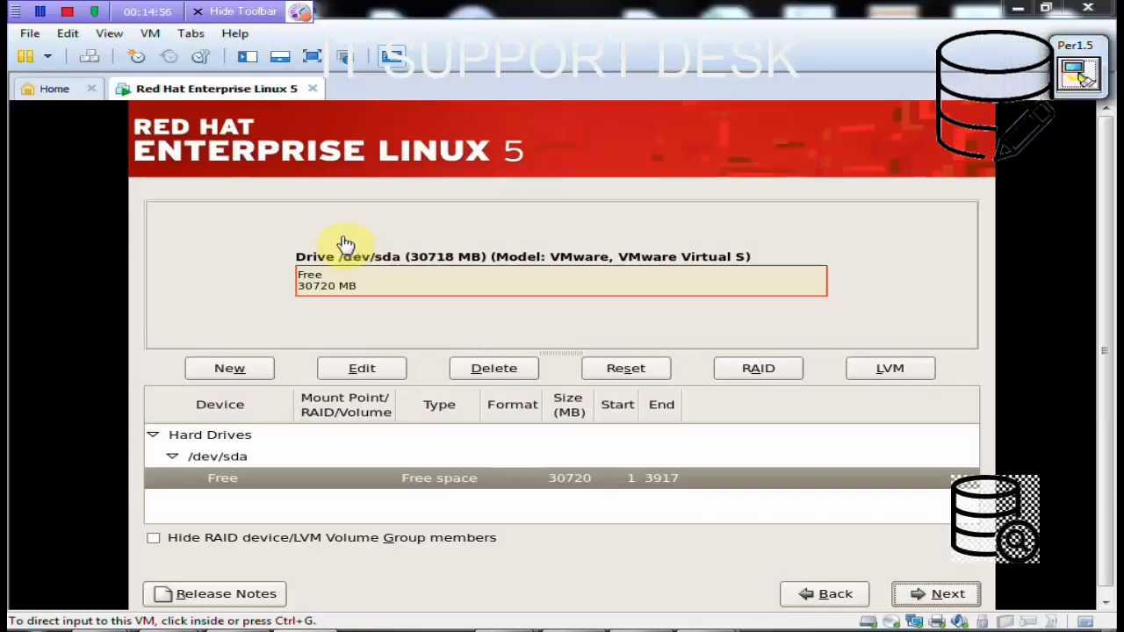
Create a fixed-size 12000 MB ext3 partition on /dev/sda with the mount point /
{"action": "left_click", "coordinate": [447, 215]}
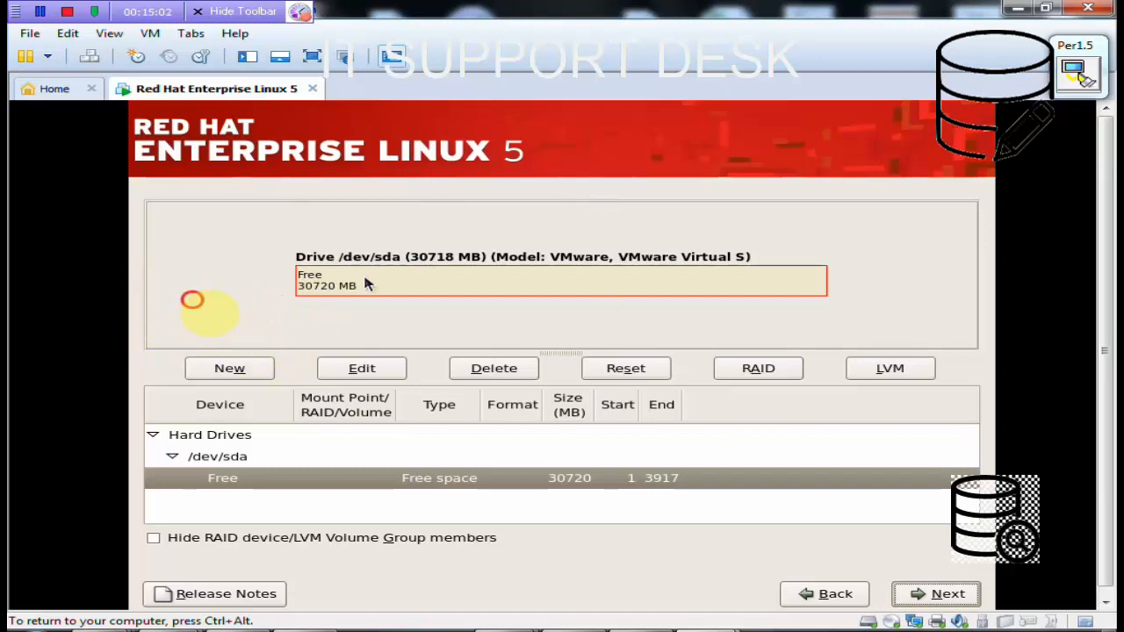
{"action": "left_click", "coordinate": [207, 462]}
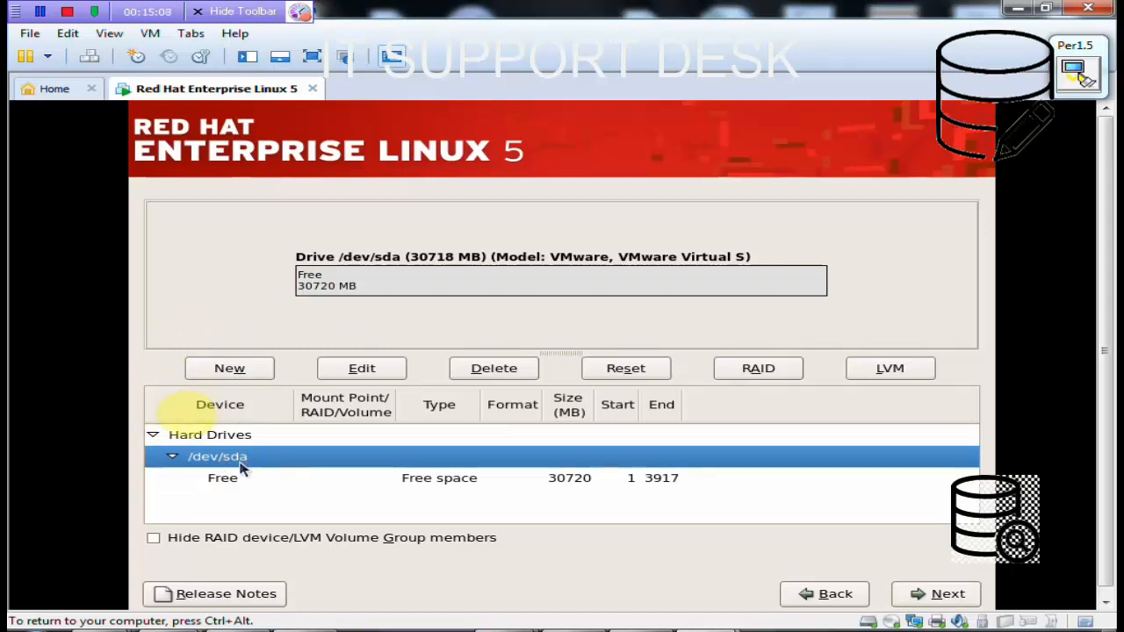
{"action": "left_click", "coordinate": [239, 372]}
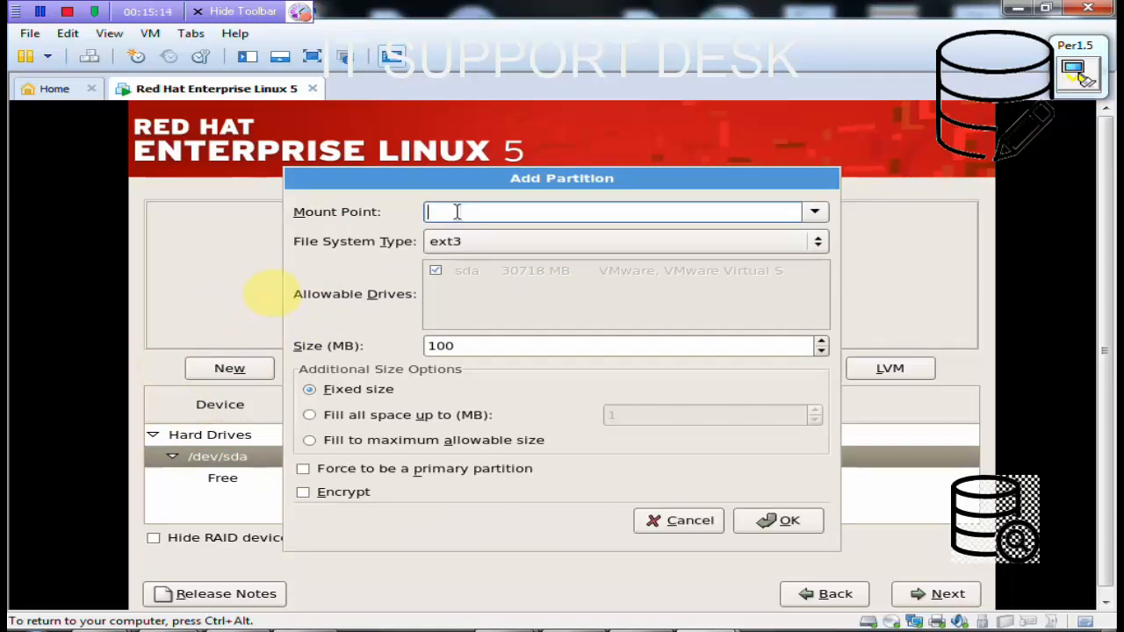
{"action": "left_click", "coordinate": [815, 212]}
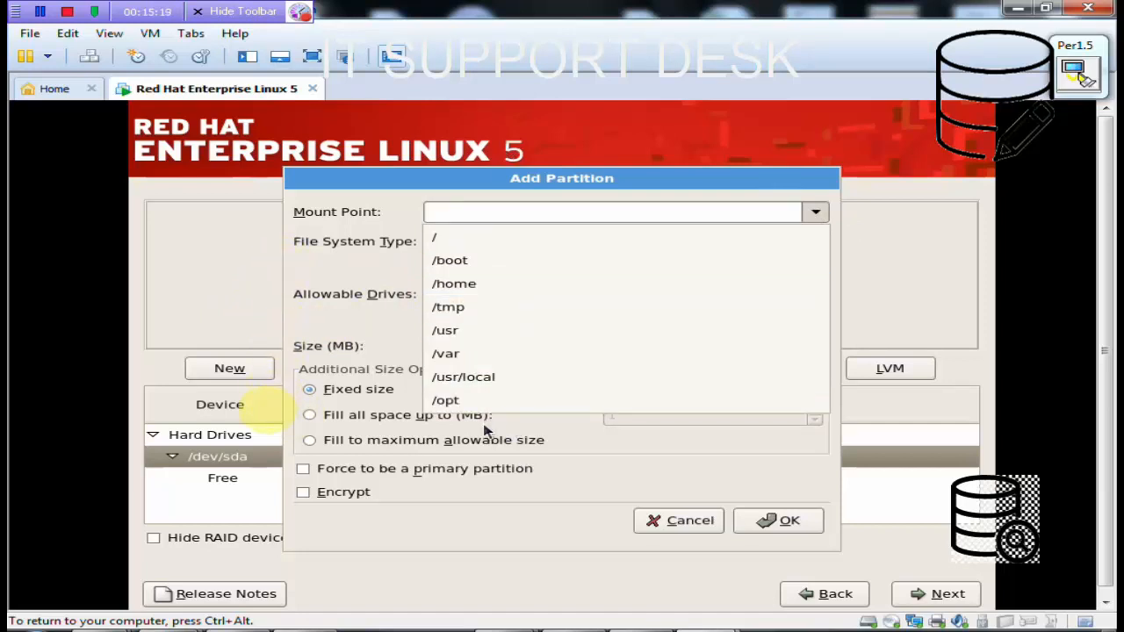
{"action": "left_click", "coordinate": [451, 240]}
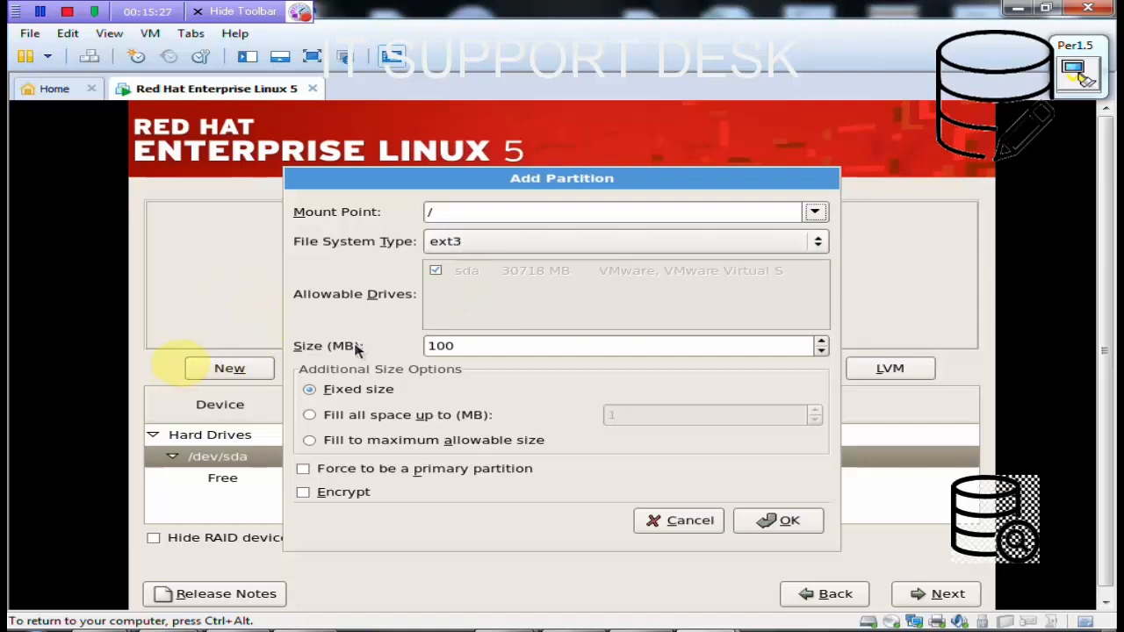
{"action": "left_click_drag", "start_coordinate": [494, 349], "coordinate": [360, 347]}
{"action": "type", "text": "12000"}
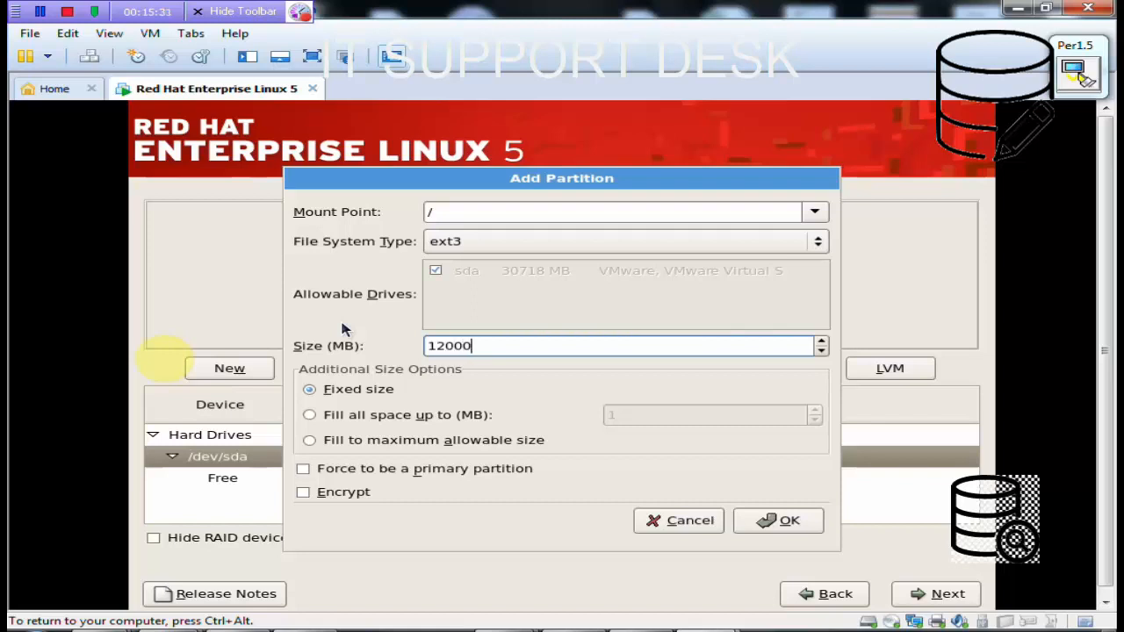
{"action": "left_click", "coordinate": [770, 522]}
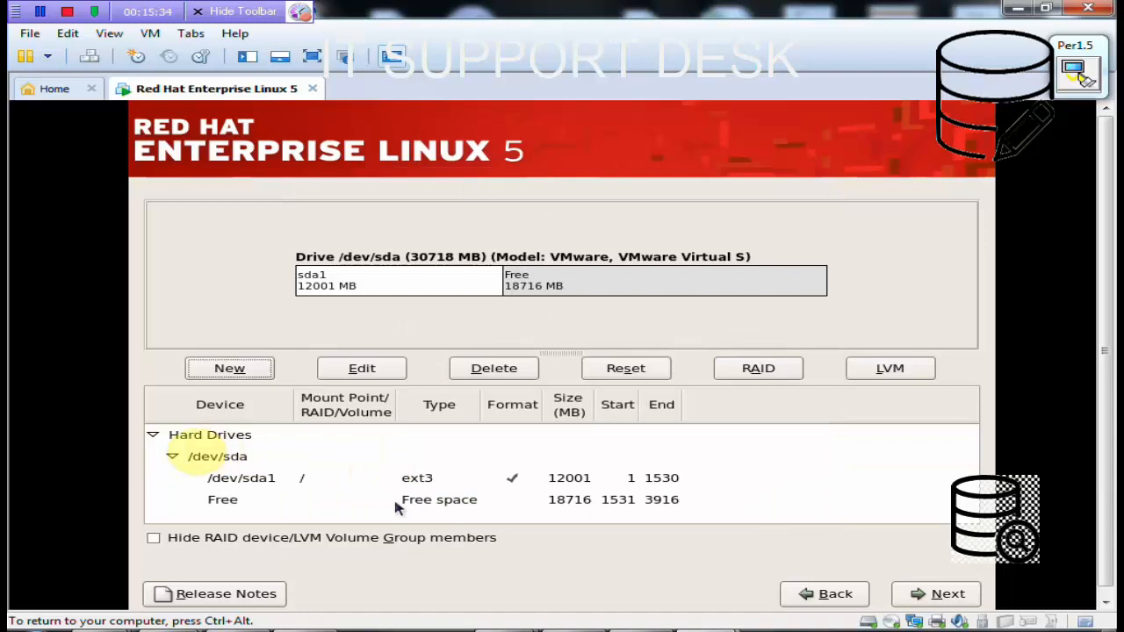
Add a fixed-size 250 MB ext3 partition with the mount point /boot
{"action": "left_click", "coordinate": [234, 482]}
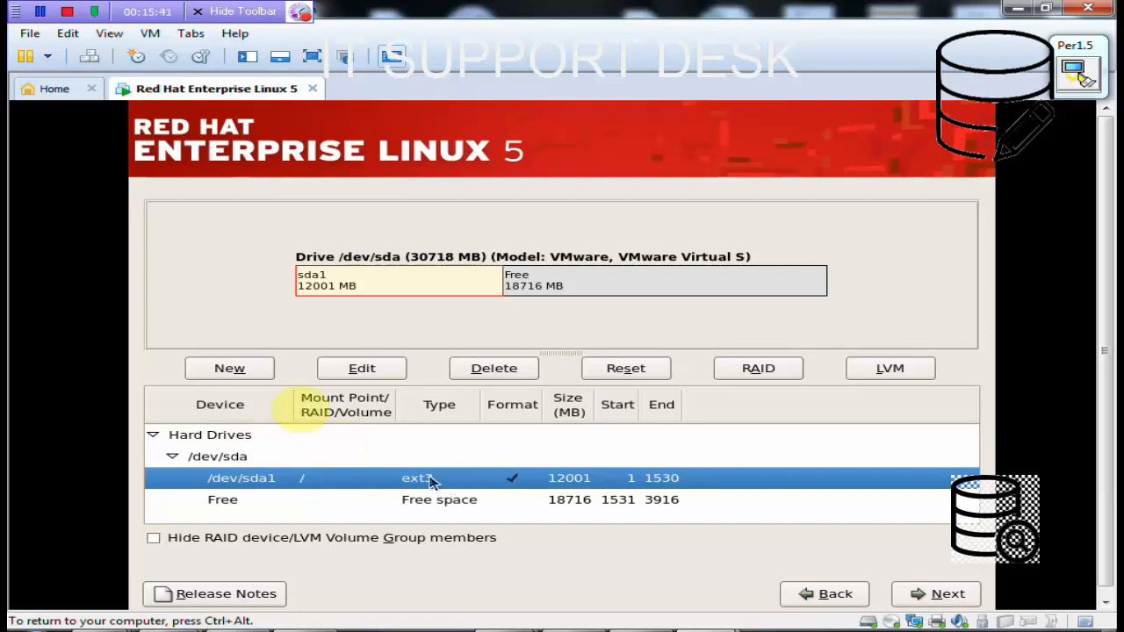
{"action": "left_click", "coordinate": [226, 369]}
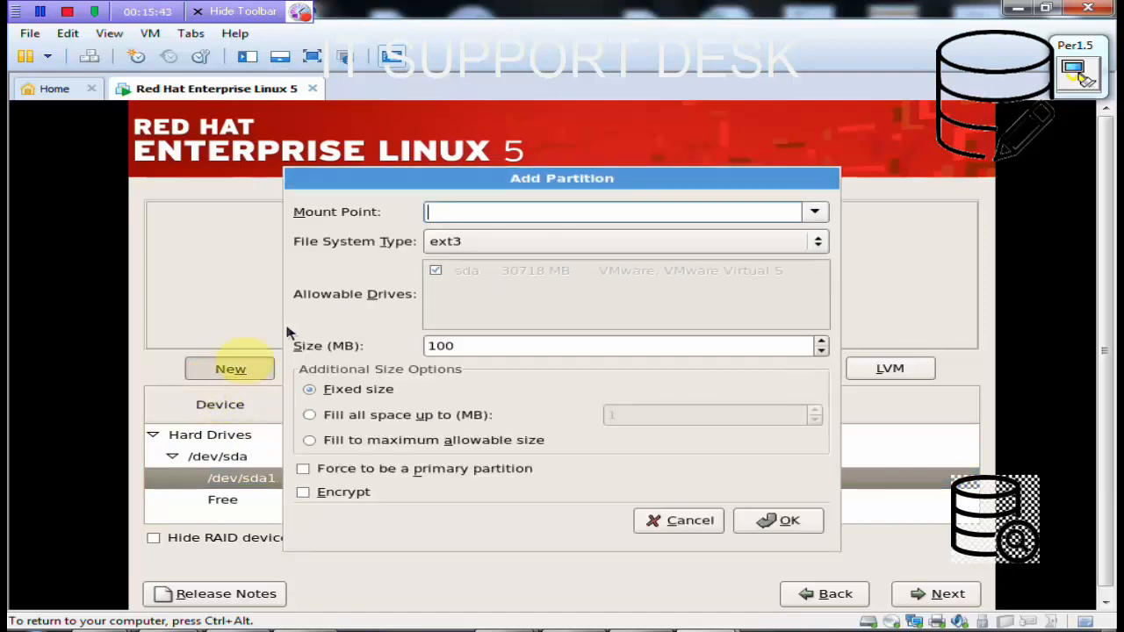
{"action": "type", "text": "/boot"}
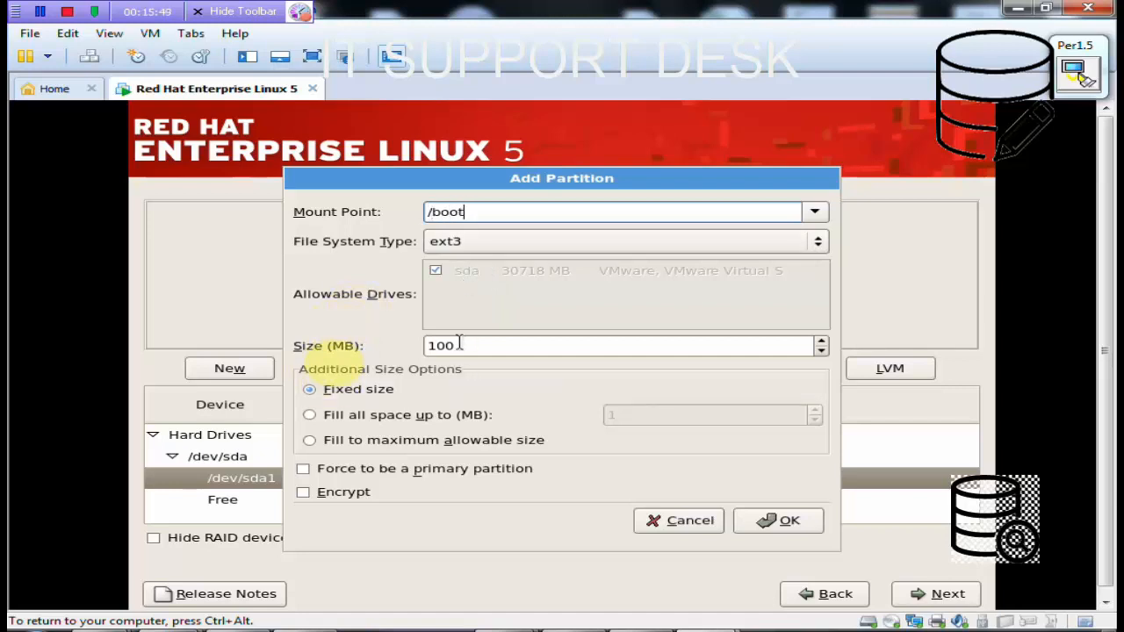
{"action": "left_click_drag", "start_coordinate": [459, 343], "coordinate": [368, 332]}
{"action": "type", "text": "250"}
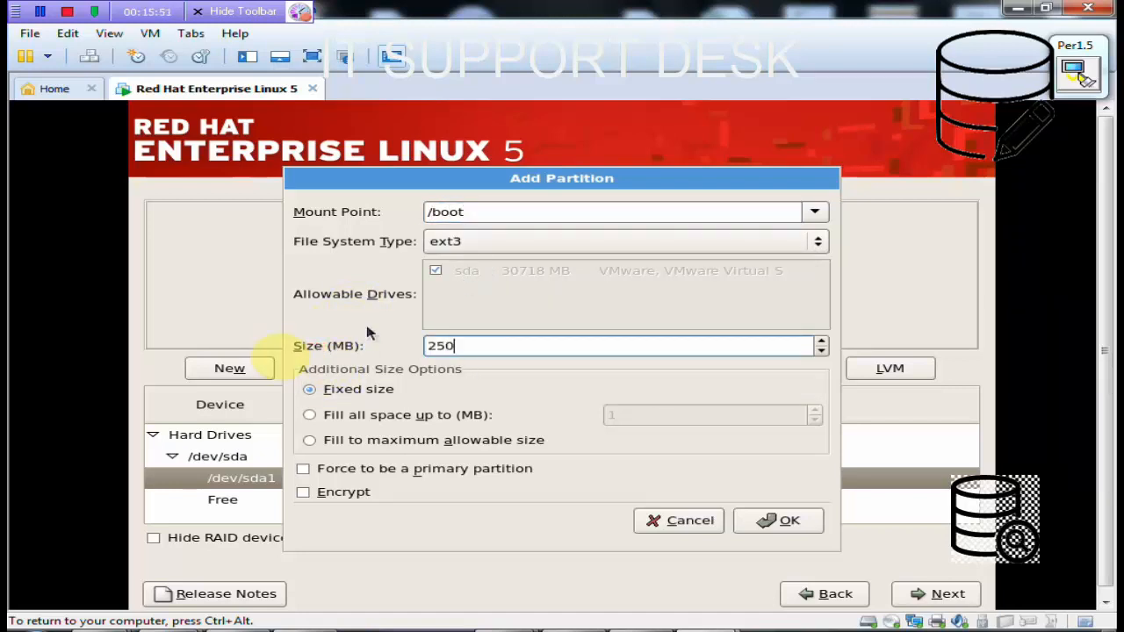
{"action": "left_click", "coordinate": [757, 532]}
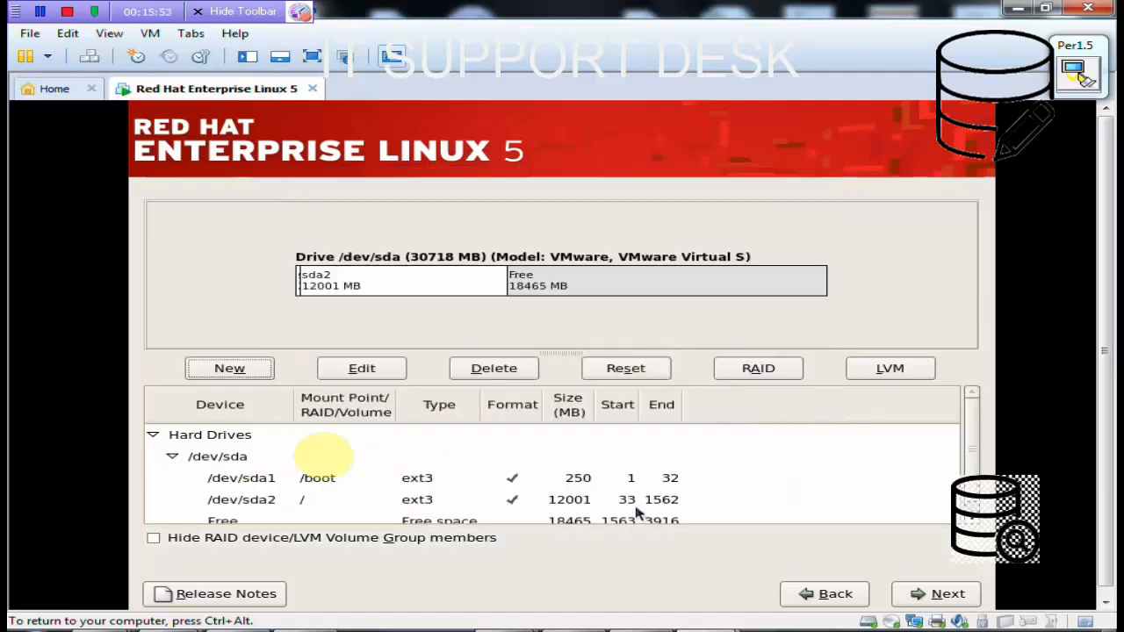
Add a 2048 MB swap partition in the free space of /dev/sda
{"action": "left_click", "coordinate": [226, 502]}
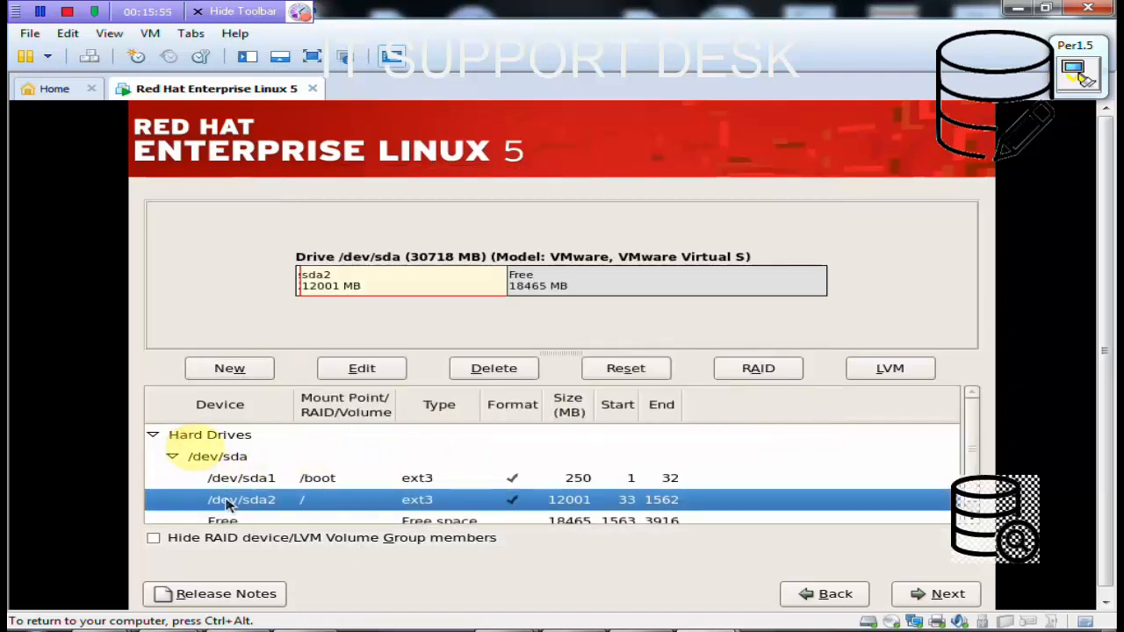
{"action": "left_click", "coordinate": [301, 479]}
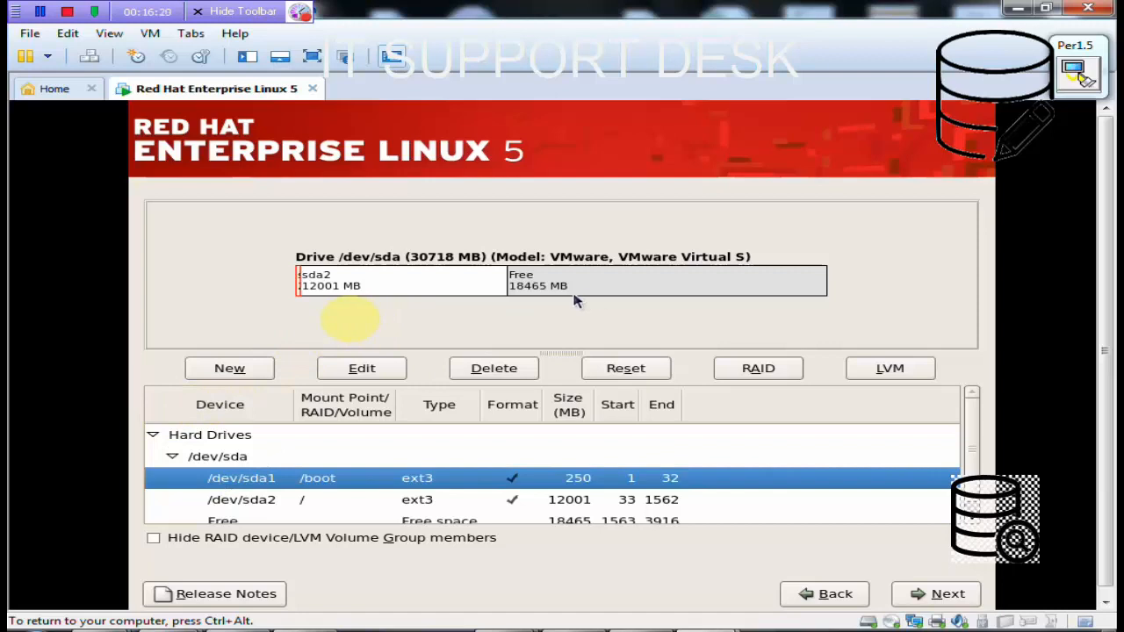
{"action": "left_click", "coordinate": [445, 298]}
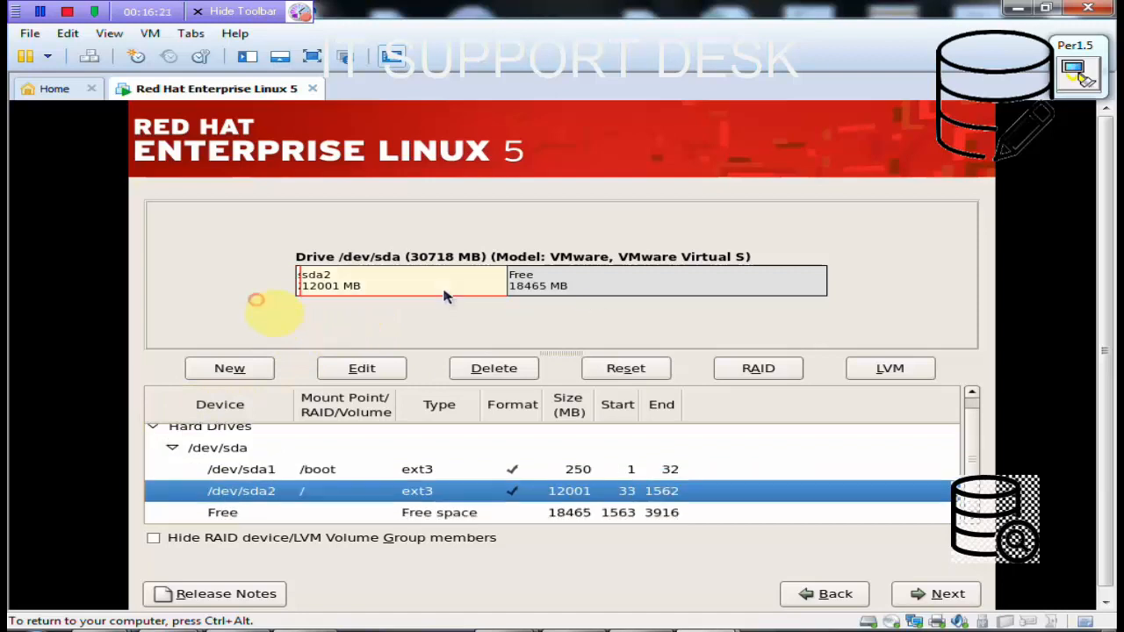
{"action": "left_click", "coordinate": [567, 286]}
{"action": "left_click", "coordinate": [244, 371]}
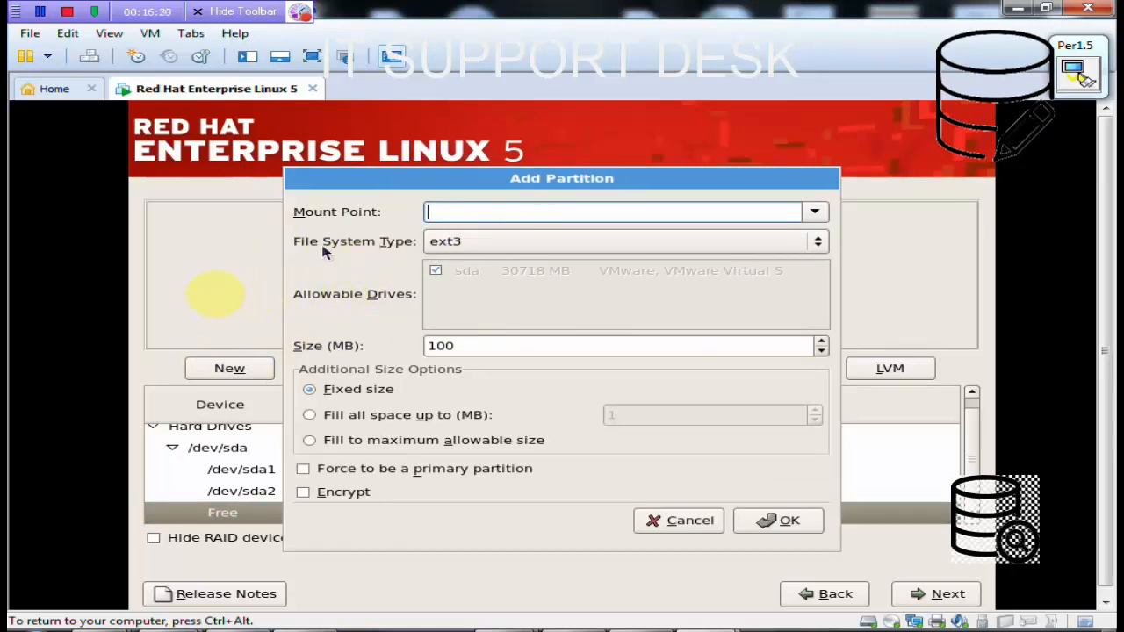
{"action": "left_click", "coordinate": [515, 244]}
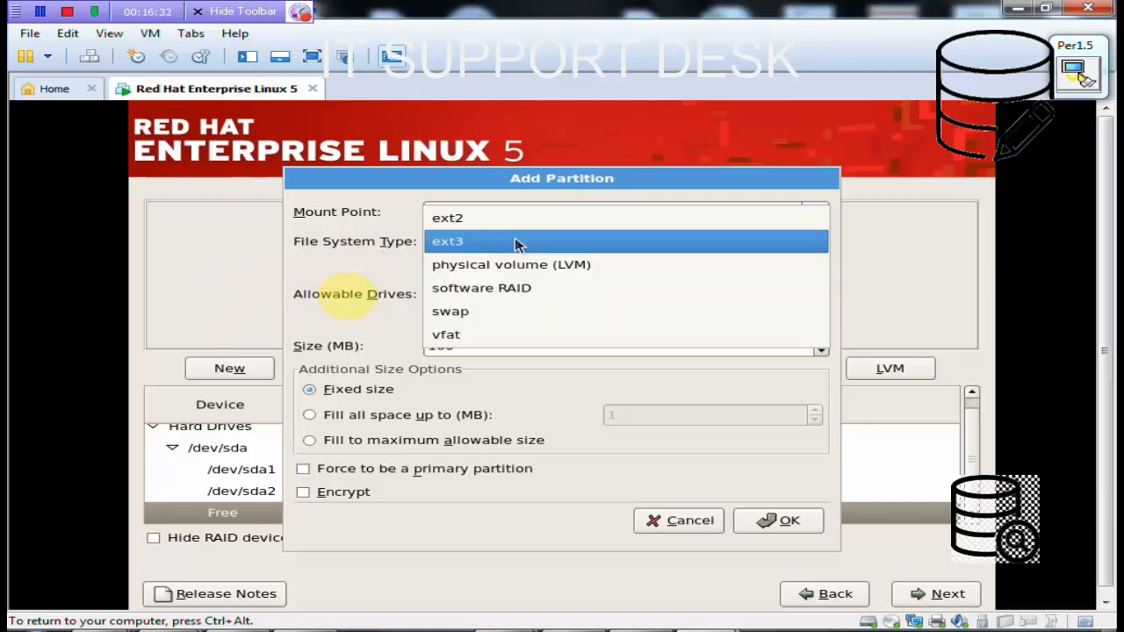
{"action": "left_click", "coordinate": [474, 312]}
{"action": "double_click", "coordinate": [495, 344]}
{"action": "type", "text": "2048"}
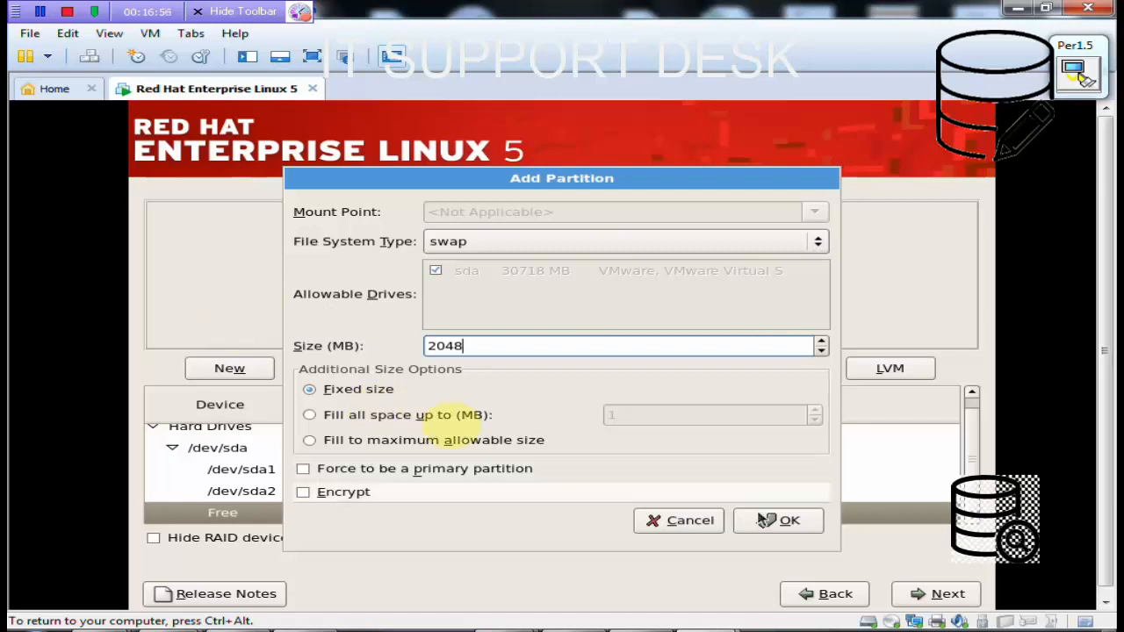
{"action": "left_click", "coordinate": [788, 523]}
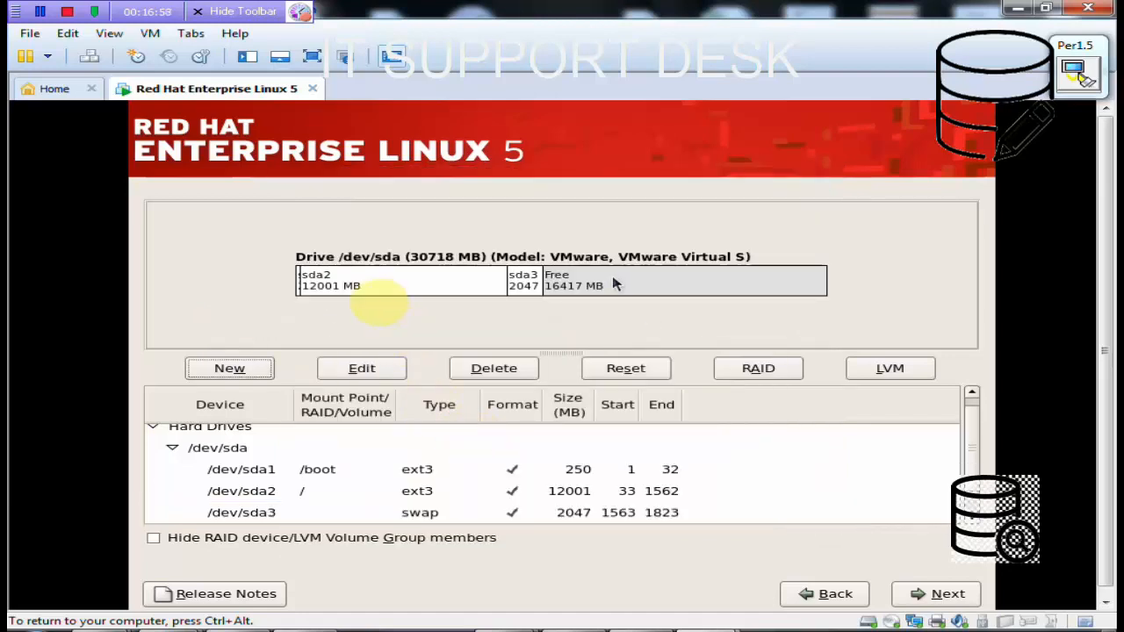
Add an ext3 partition mounted at /u01 that fills the remaining free space to the maximum allowable size
{"action": "left_click", "coordinate": [614, 283]}
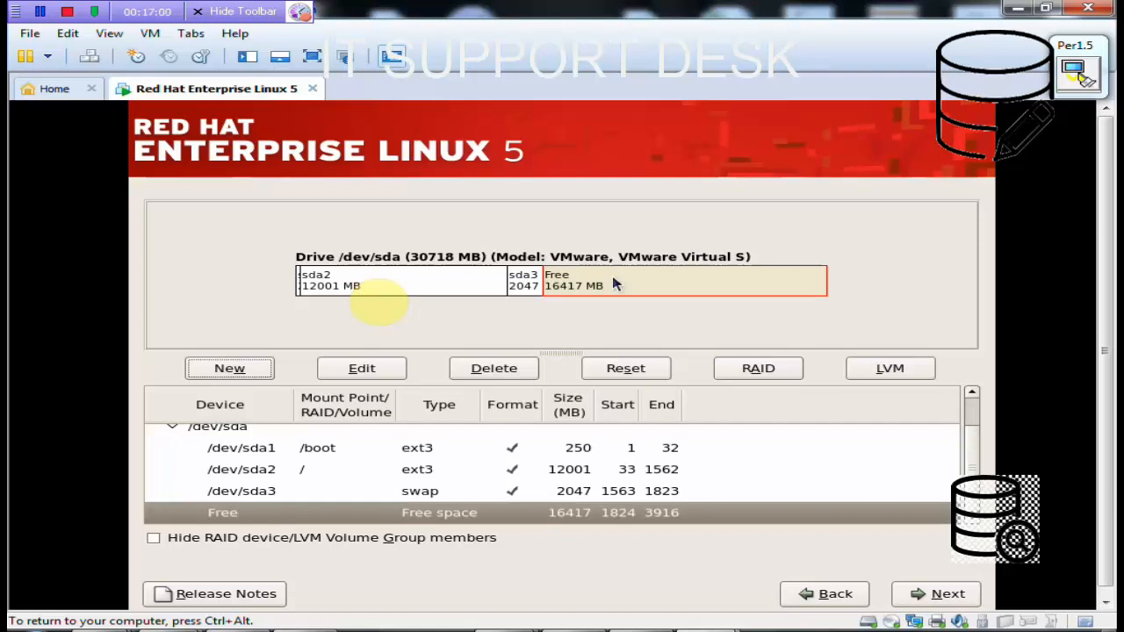
{"action": "left_click", "coordinate": [231, 370]}
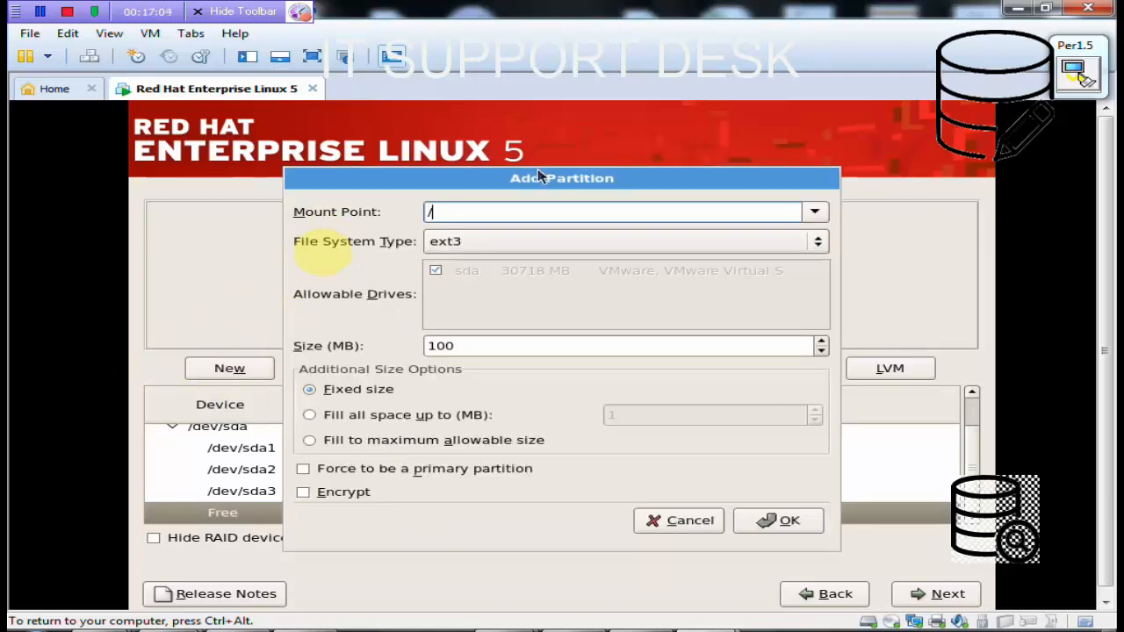
{"action": "type", "text": "u01"}
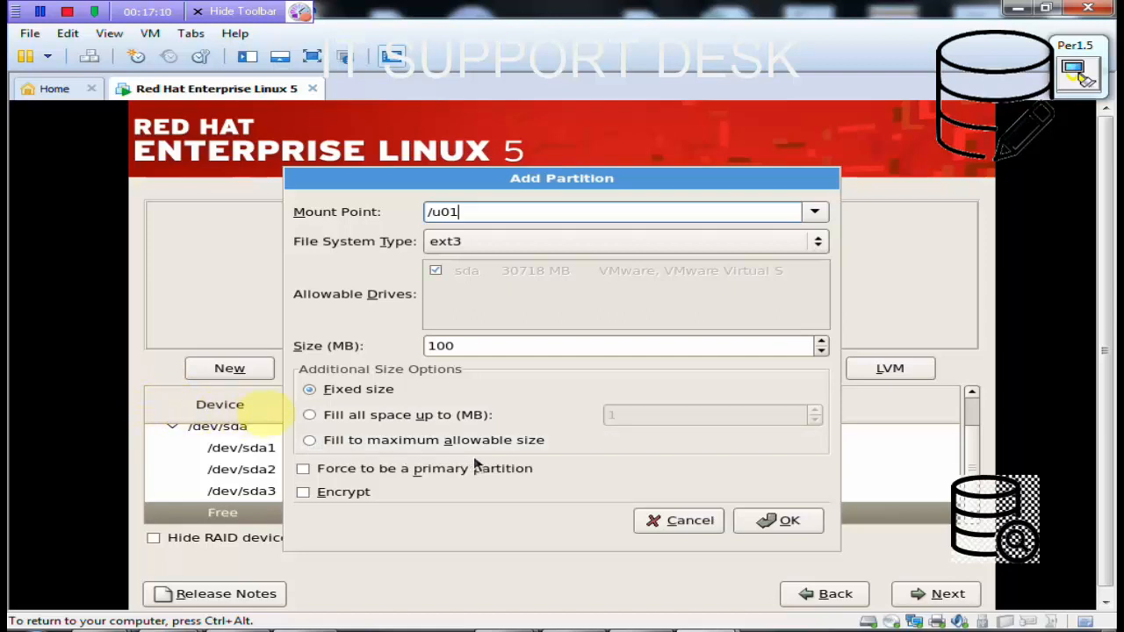
{"action": "left_click", "coordinate": [310, 442]}
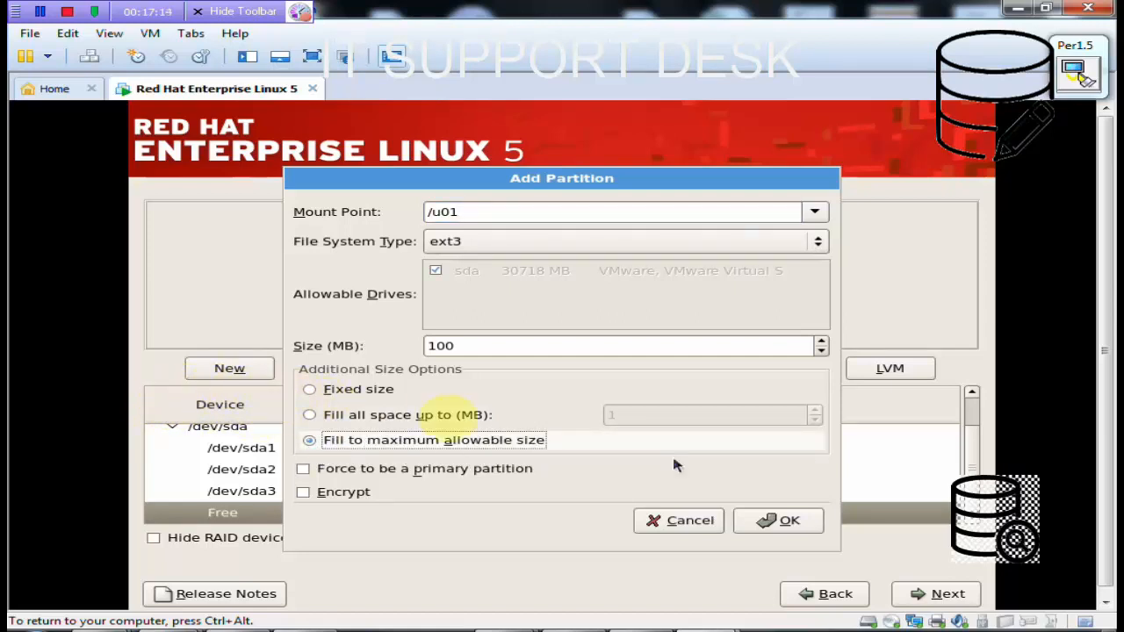
{"action": "left_click", "coordinate": [777, 521]}
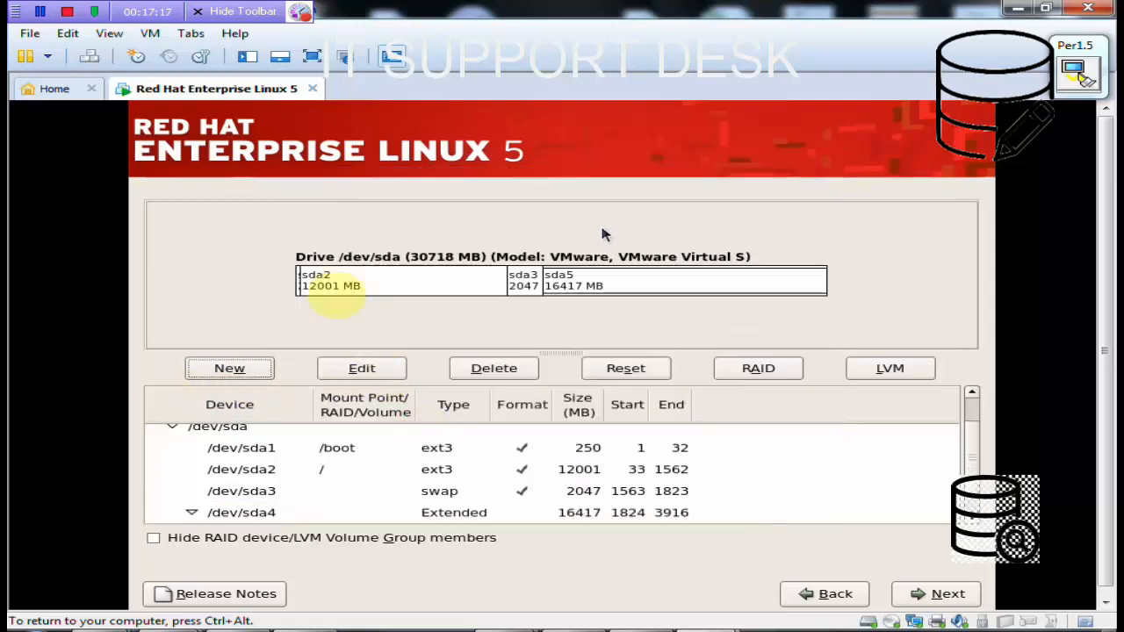
Accept the partition layout and keep the default GRUB boot loader installation on /dev/sda
{"action": "left_click", "coordinate": [591, 279]}
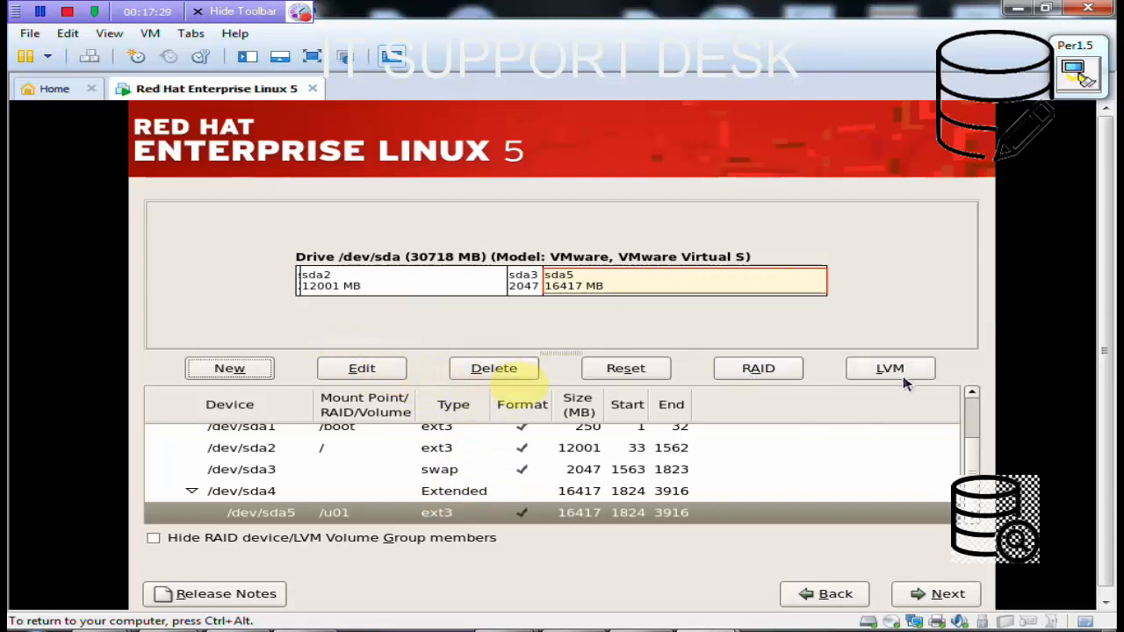
{"action": "left_click", "coordinate": [913, 599]}
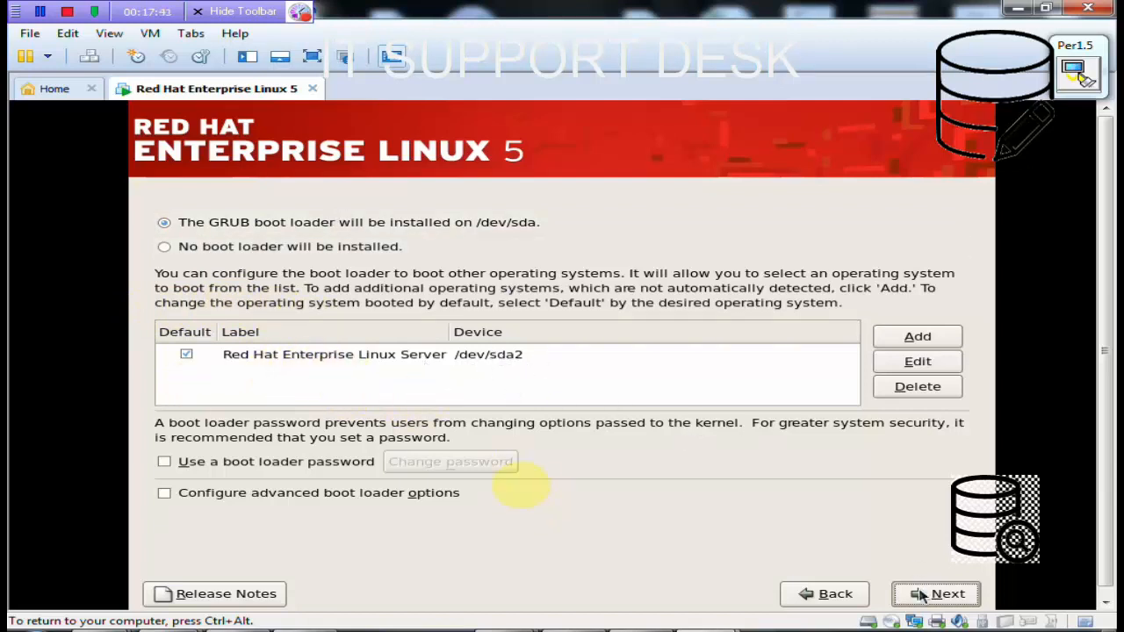
{"action": "left_click", "coordinate": [923, 596]}
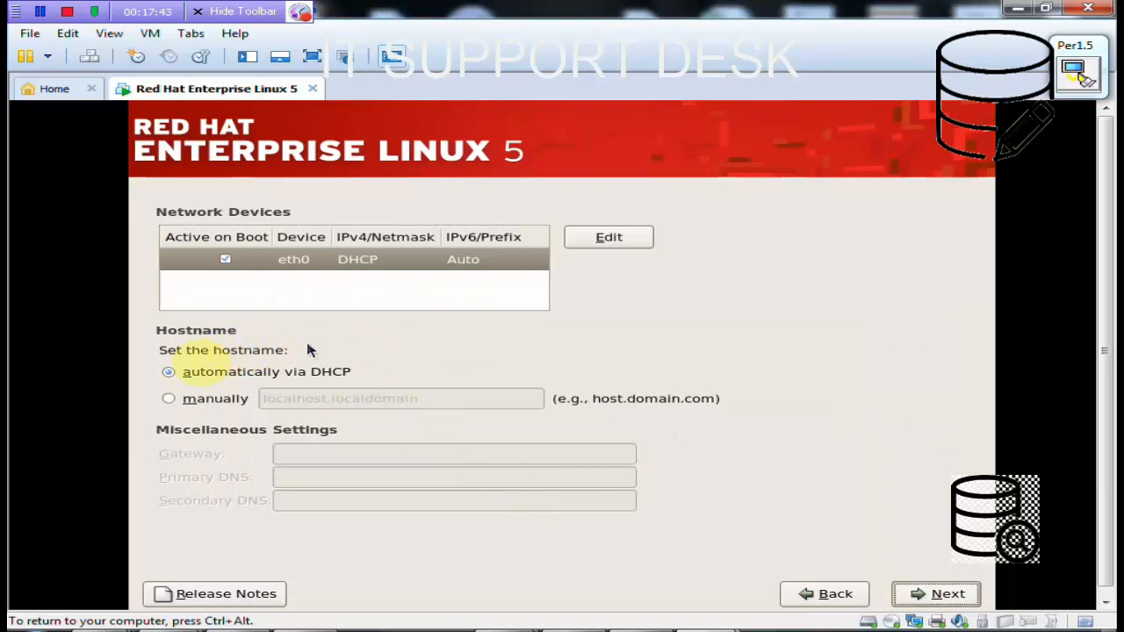
Set the hostname manually to oradb.oranet.com and accept the network configuration
{"action": "left_click", "coordinate": [168, 398]}
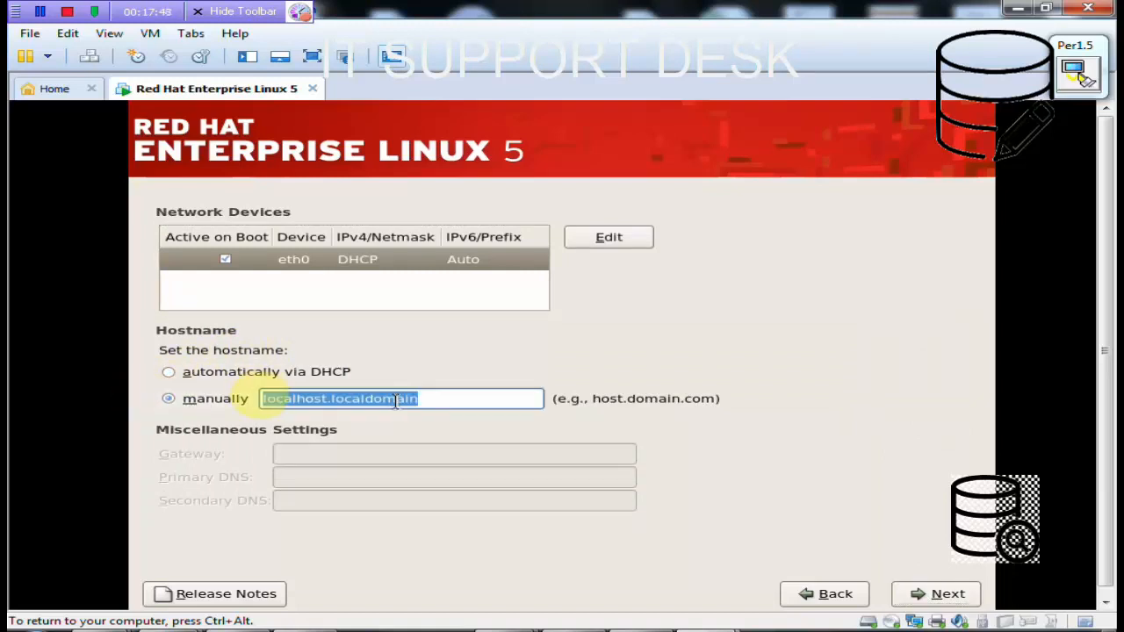
{"action": "type", "text": "oradb.oranet.com"}
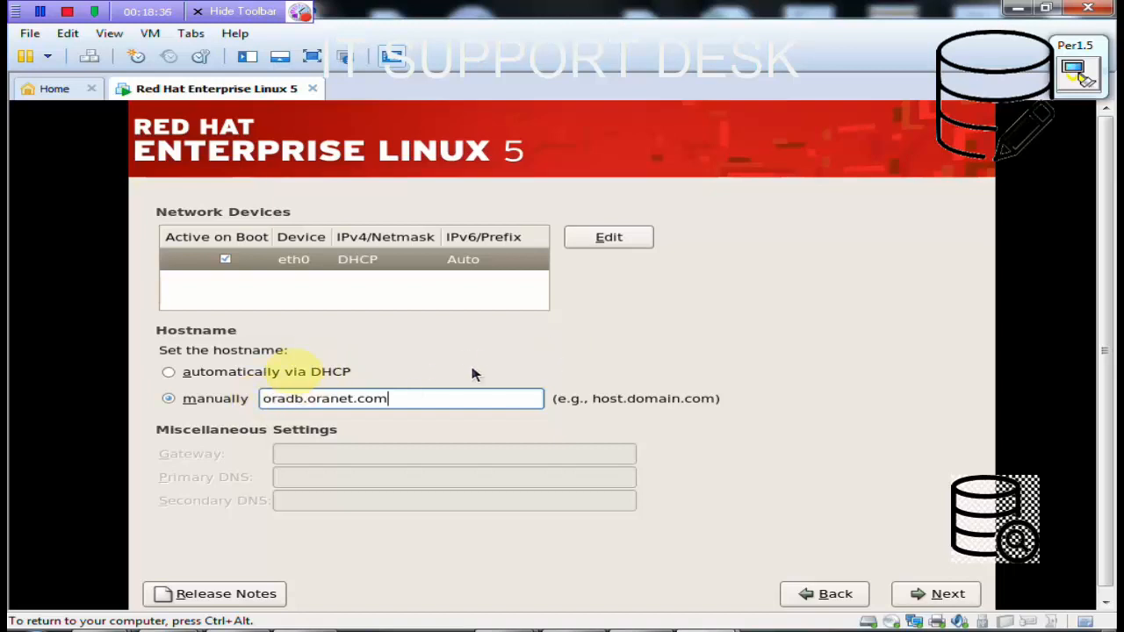
{"action": "left_click", "coordinate": [930, 594]}
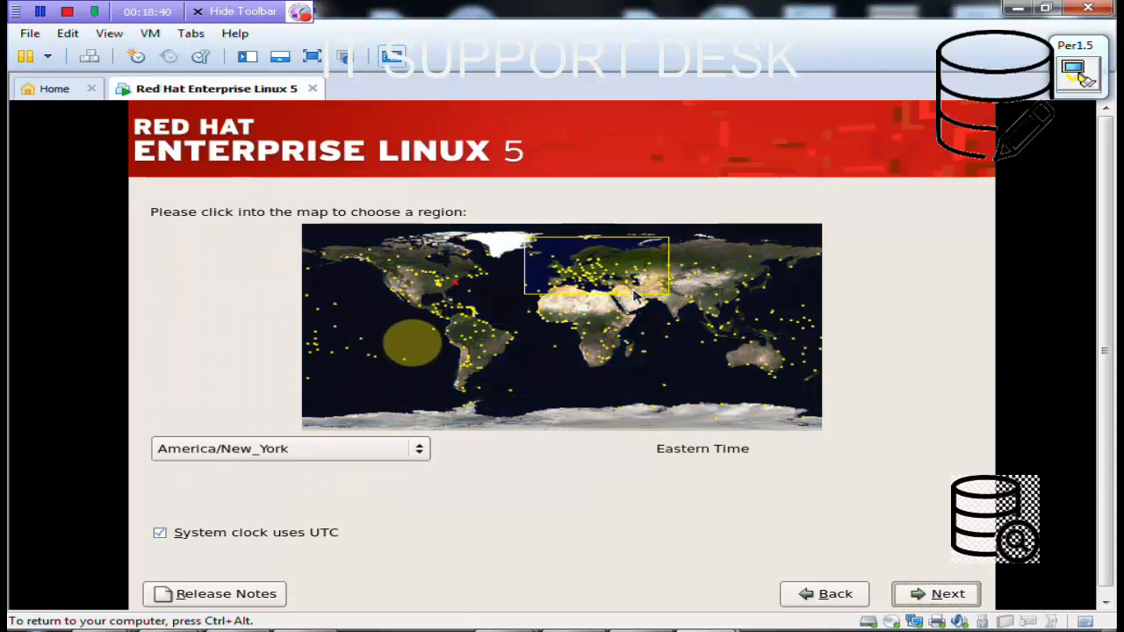
Choose Asia/Karachi as the time zone on the map and continue the installation
{"action": "left_click", "coordinate": [660, 305]}
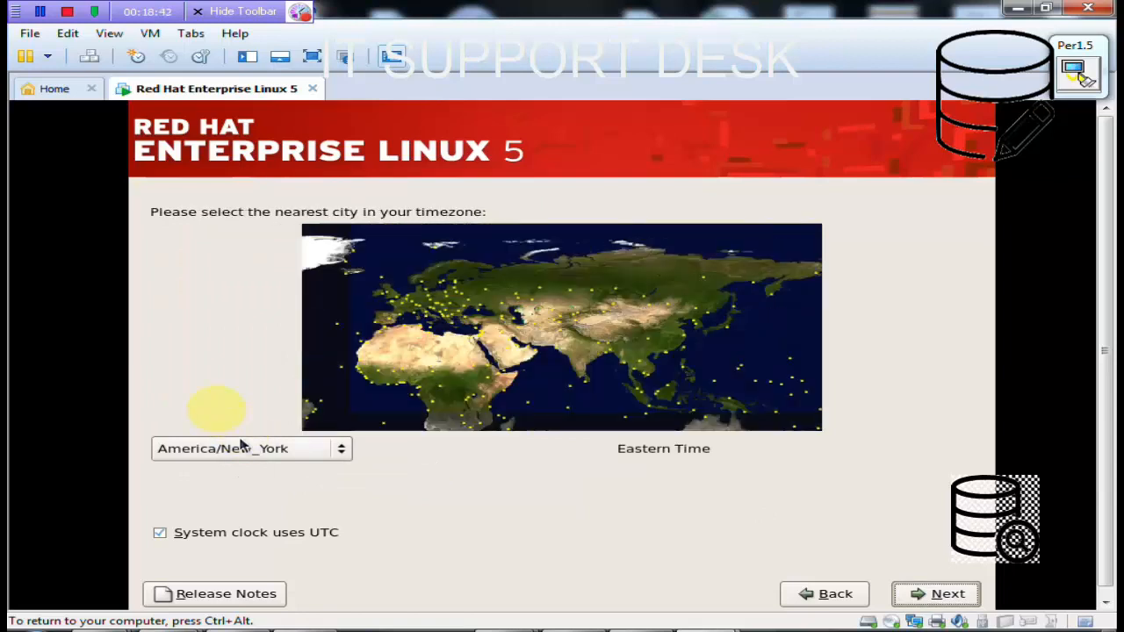
{"action": "left_click", "coordinate": [566, 354]}
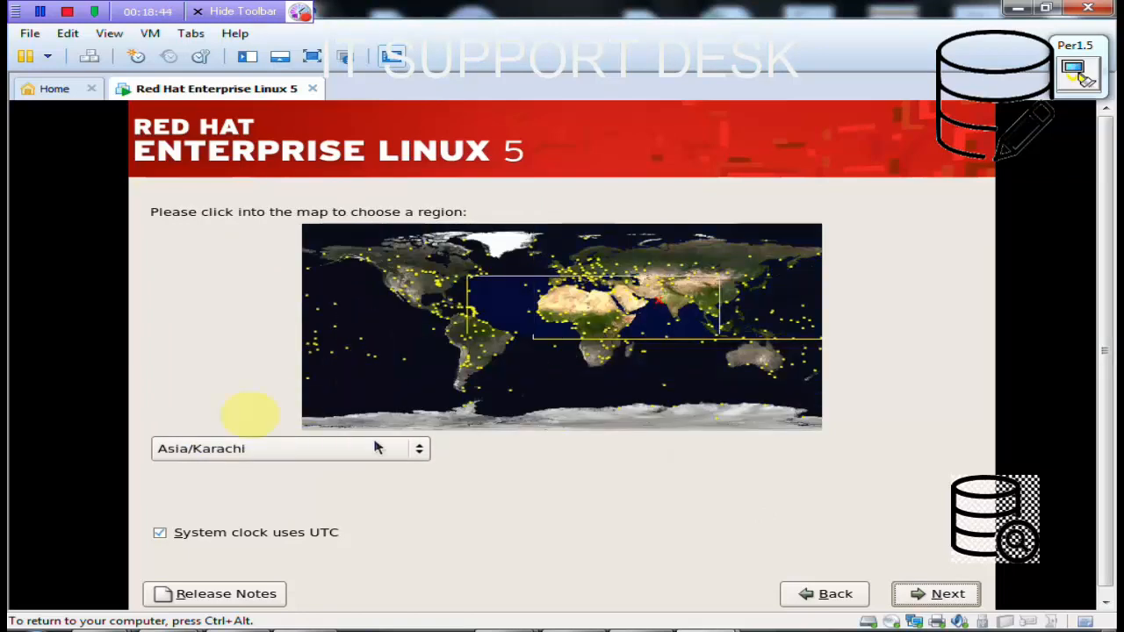
{"action": "left_click", "coordinate": [946, 594]}
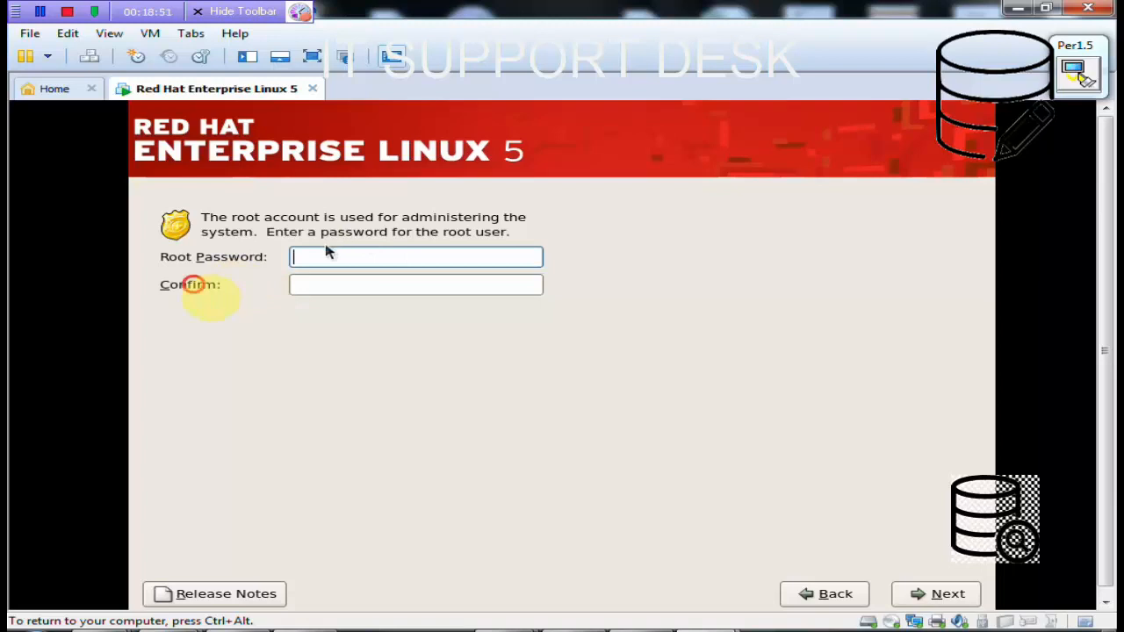
Enter and confirm the root account password, and proceed to the software selection
{"action": "type", "text": "••••••"}
{"action": "key", "text": "Tab"}
{"action": "type", "text": "••••••"}
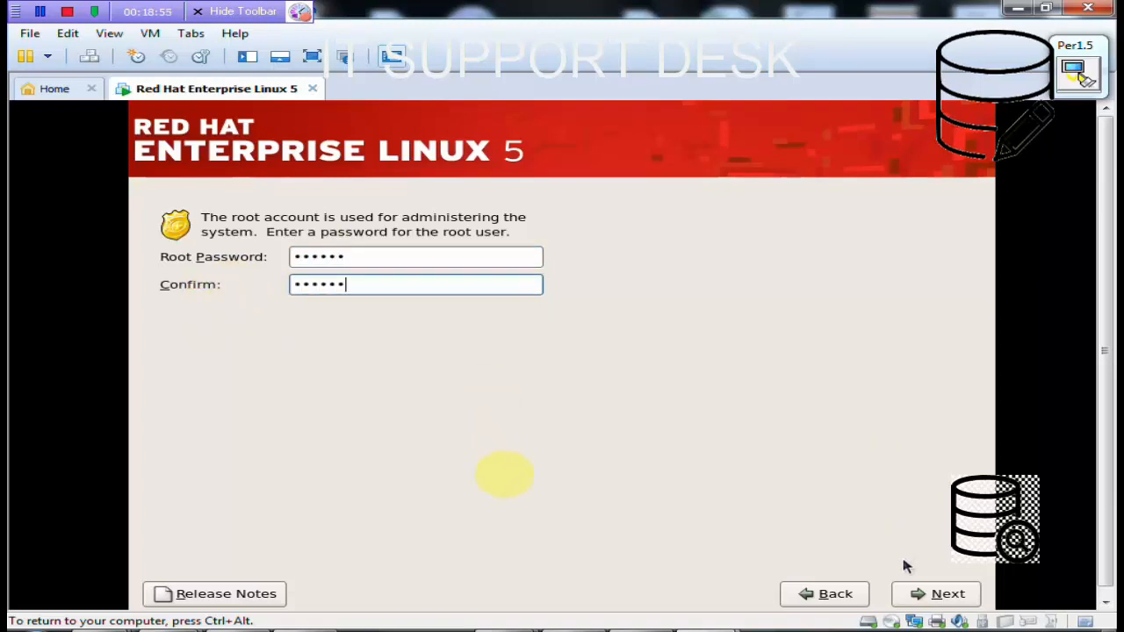
{"action": "left_click", "coordinate": [919, 597]}
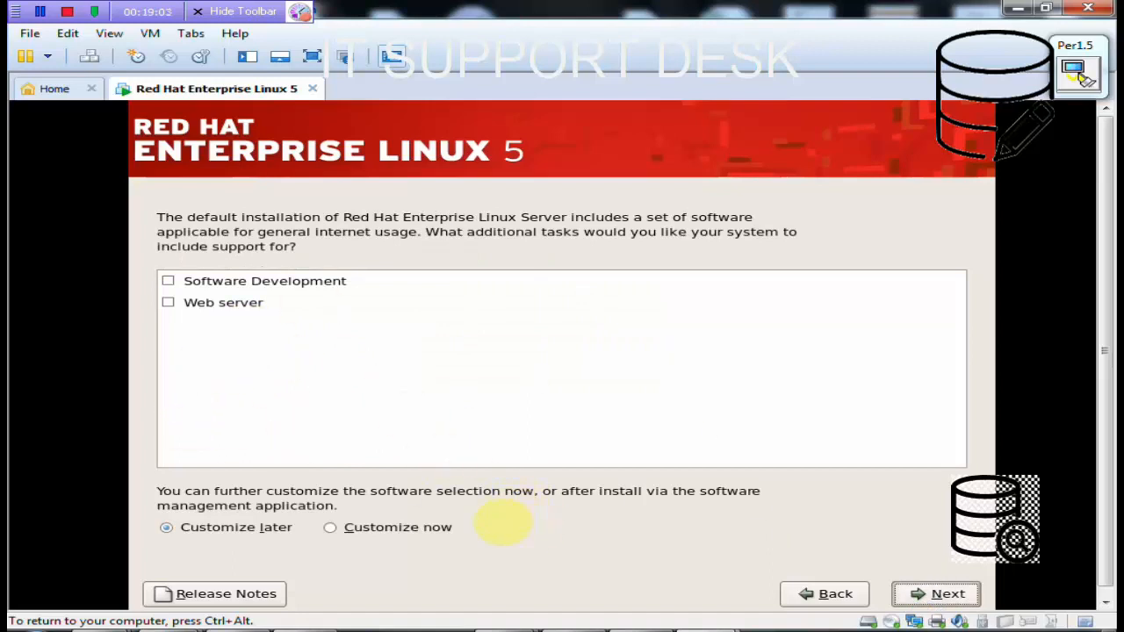
Keep the default software selection with customization postponed and begin the Red Hat Enterprise Linux Server installation
{"action": "key", "text": "Return"}
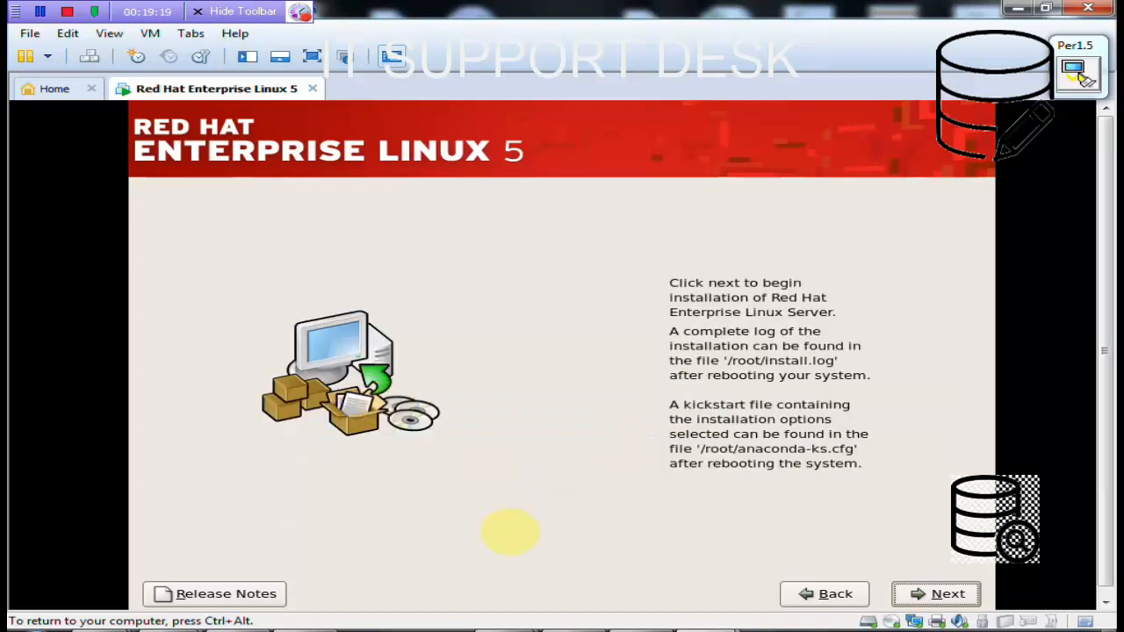
{"action": "left_click", "coordinate": [936, 595]}
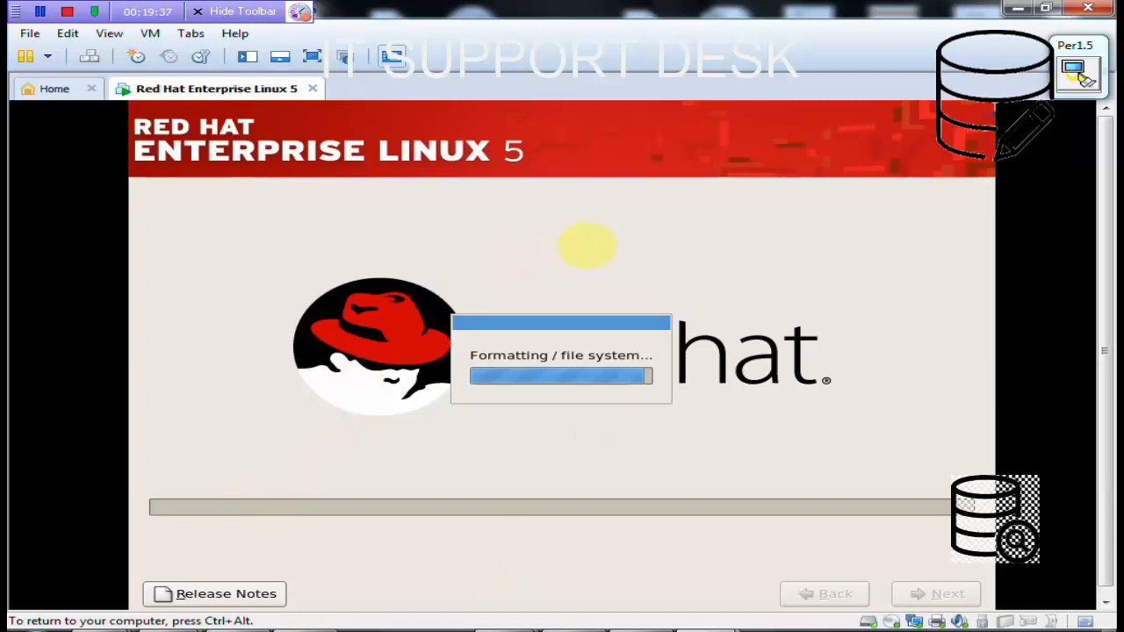
Release the pointer from the virtual machine, handwrite an underlined "Oracle Installation" heading on the whiteboard, and return to VMware
{"action": "key", "text": "ctrl+alt"}
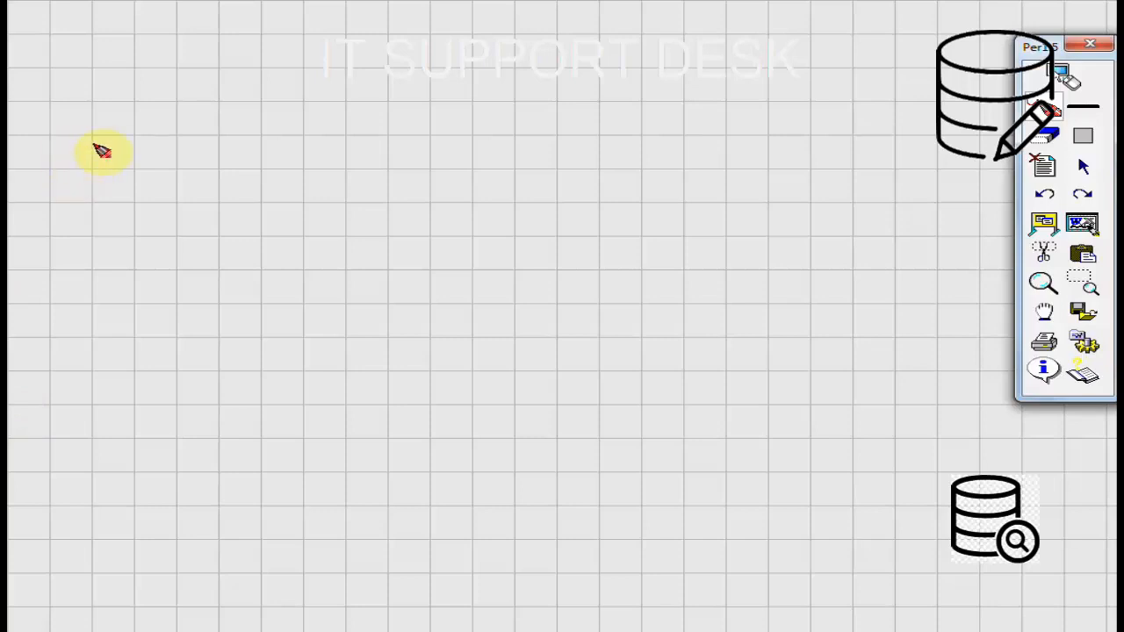
{"action": "mouse_move", "coordinate": [161, 94]}
{"action": "left_mouse_down"}
{"action": "mouse_move", "coordinate": [181, 111]}
{"action": "mouse_move", "coordinate": [180, 98]}
{"action": "mouse_move", "coordinate": [261, 111]}
{"action": "mouse_move", "coordinate": [294, 103]}
{"action": "mouse_move", "coordinate": [373, 123]}
{"action": "mouse_move", "coordinate": [413, 123]}
{"action": "mouse_move", "coordinate": [436, 106]}
{"action": "mouse_move", "coordinate": [540, 117]}
{"action": "left_mouse_up"}
{"action": "left_click_drag", "start_coordinate": [156, 134], "coordinate": [532, 134]}
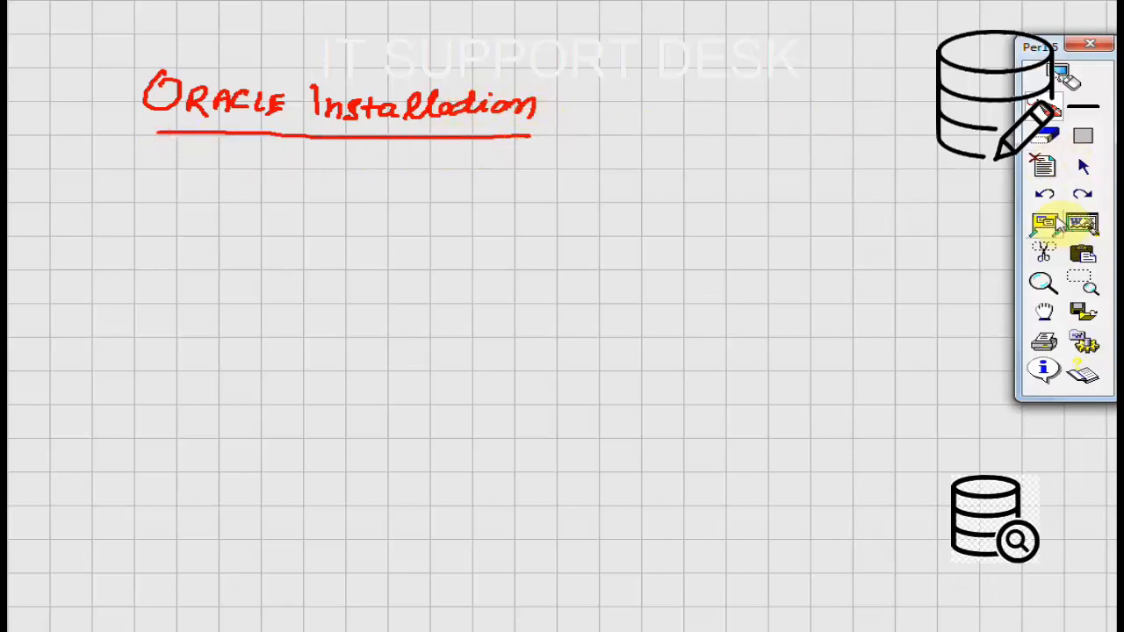
{"action": "left_click", "coordinate": [1064, 76]}
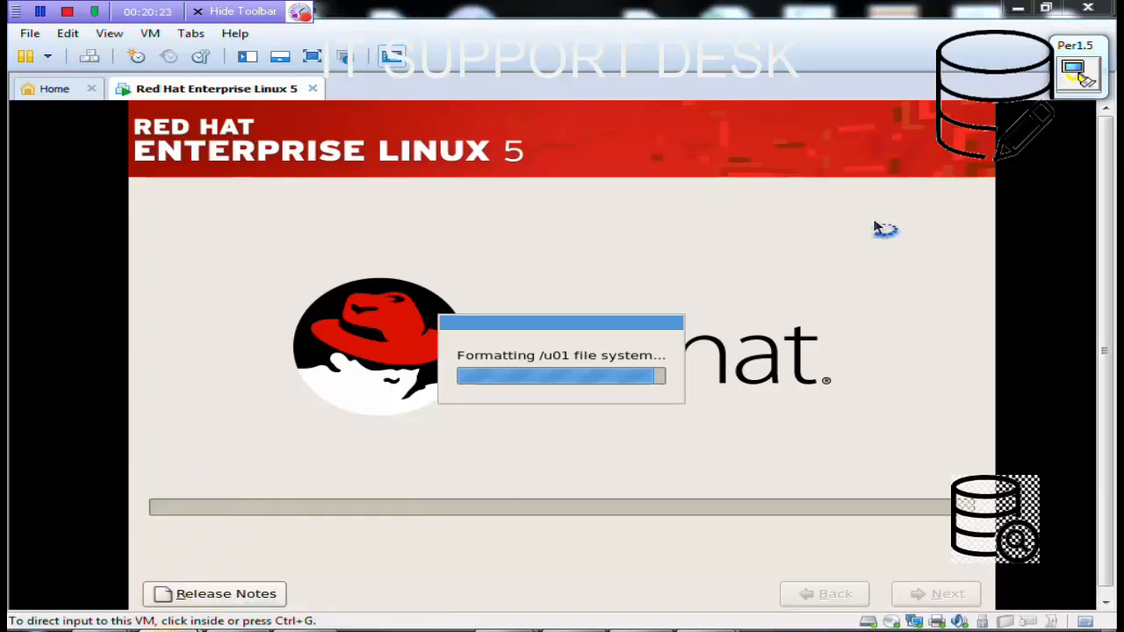
Switch to the Oracle Database 11g Administration Workshop I Release 2 folder in Windows Explorer, add a new folder, and open the Less02_Installation presentation
{"action": "mouse_move", "coordinate": [266, 630]}
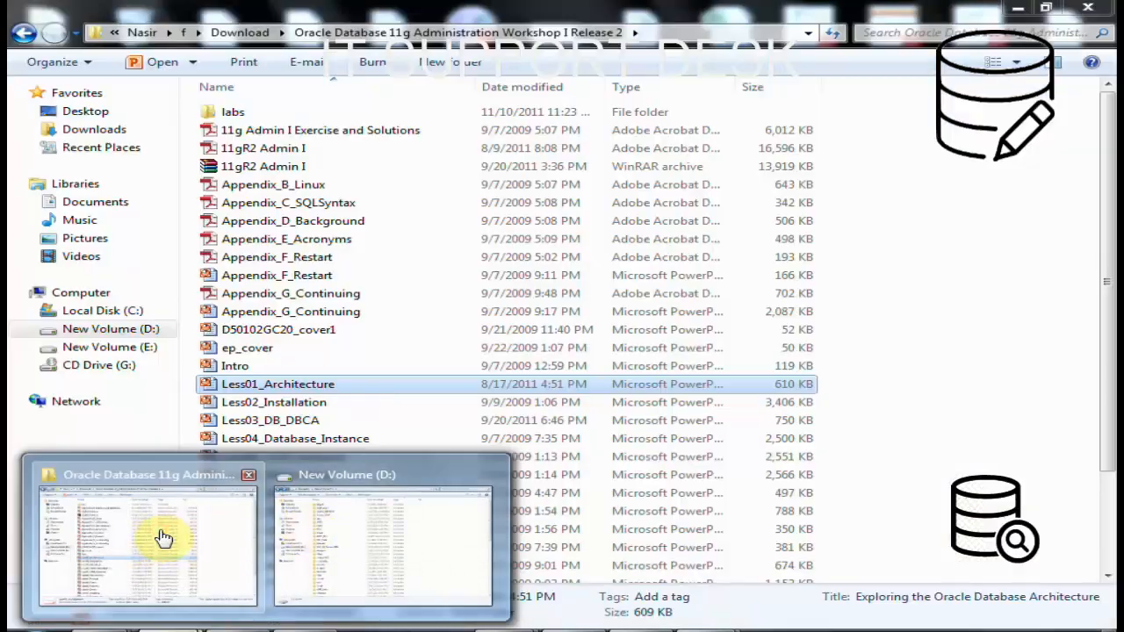
{"action": "left_click", "coordinate": [163, 536]}
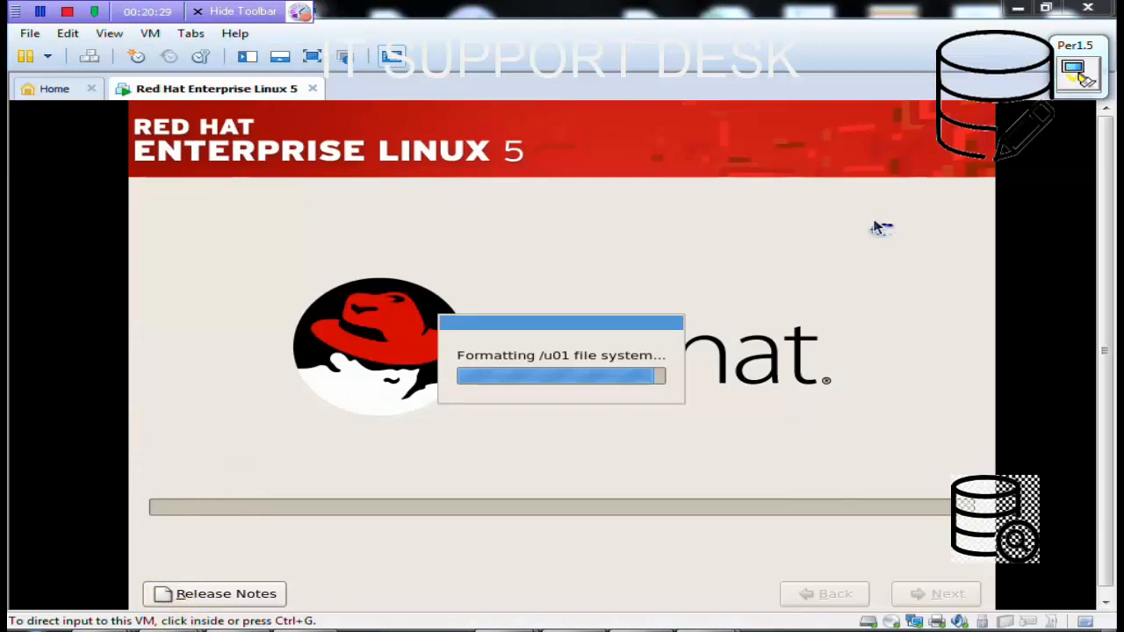
{"action": "mouse_move", "coordinate": [180, 630]}
{"action": "left_click", "coordinate": [148, 544]}
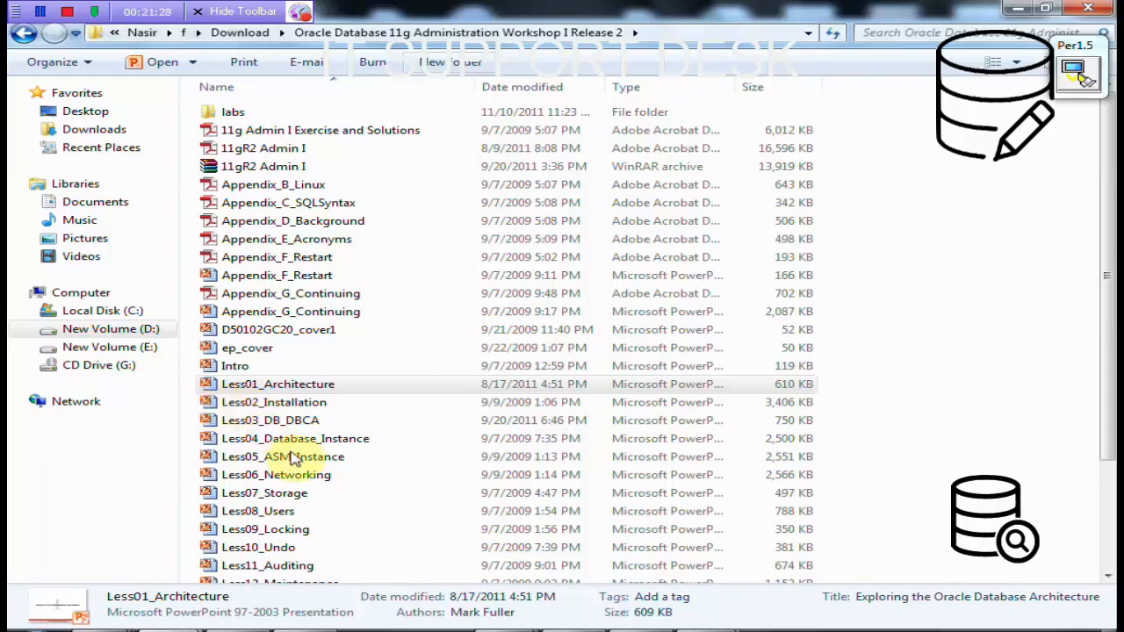
{"action": "key", "text": "ctrl+shift+n"}
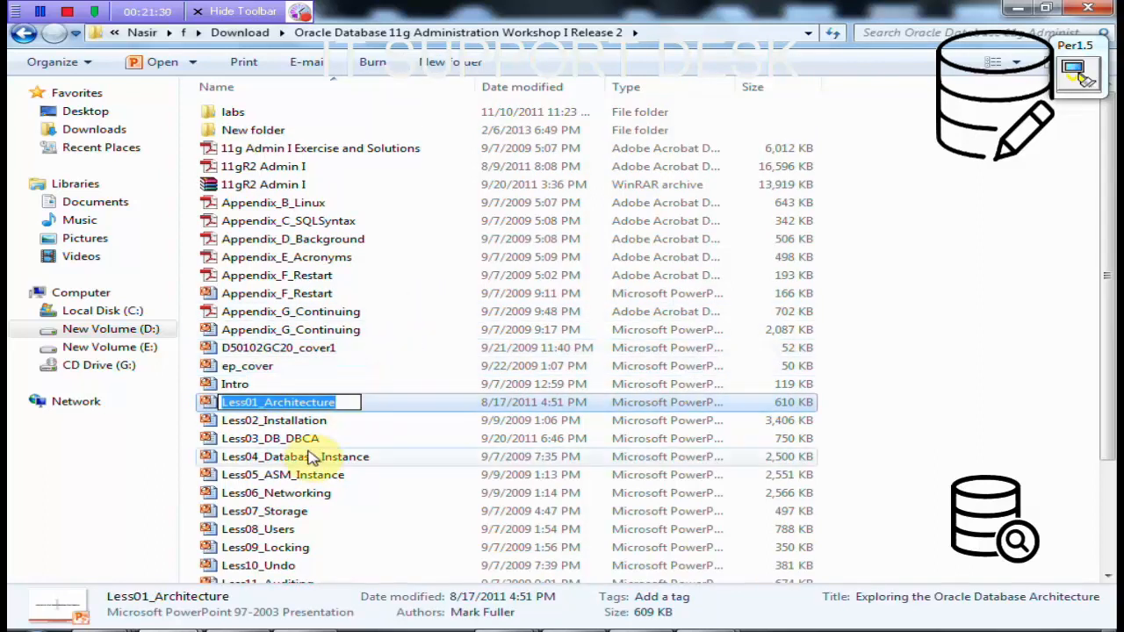
{"action": "left_click", "coordinate": [309, 423]}
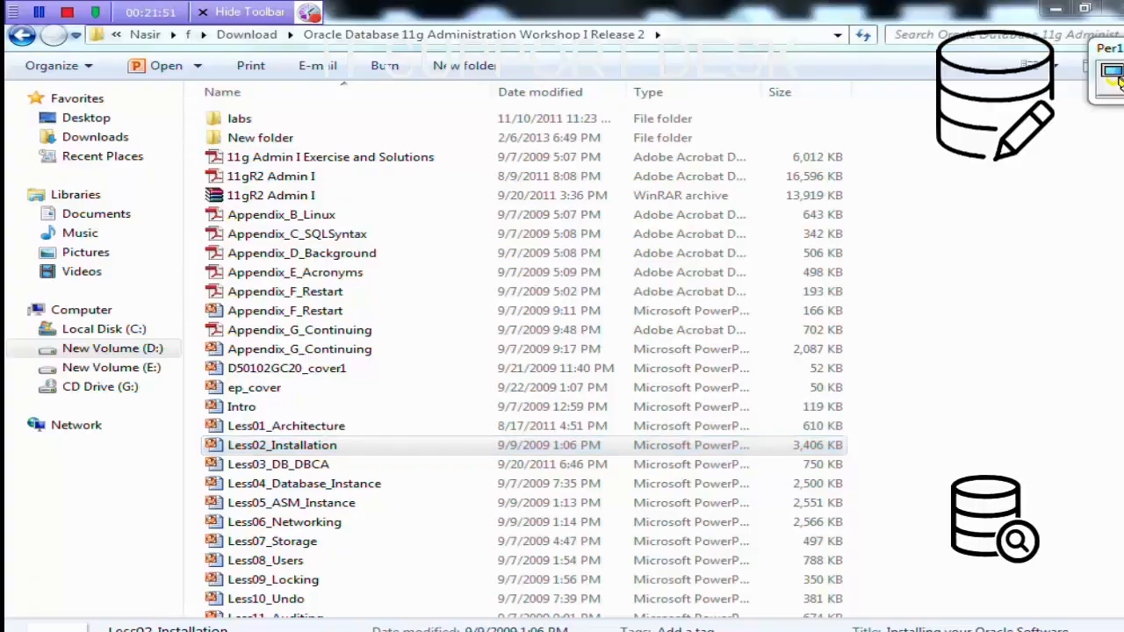
Check the installation progress of the Red Hat Enterprise Linux 5 virtual machine in VMware Workstation
{"action": "left_click", "coordinate": [812, 592]}
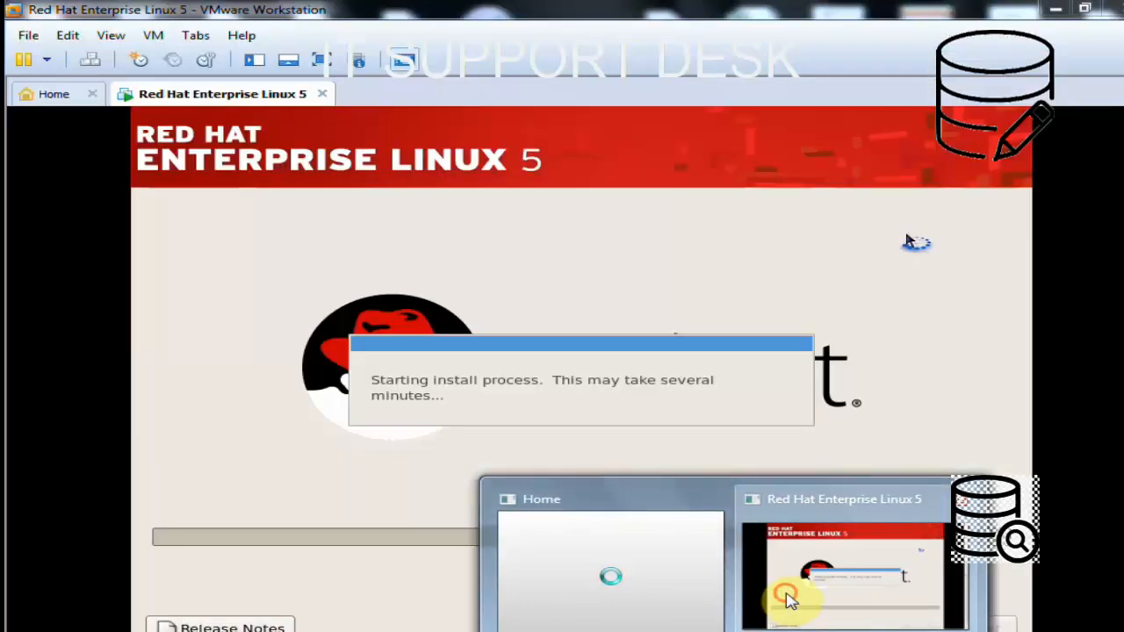
{"action": "left_click", "coordinate": [789, 602]}
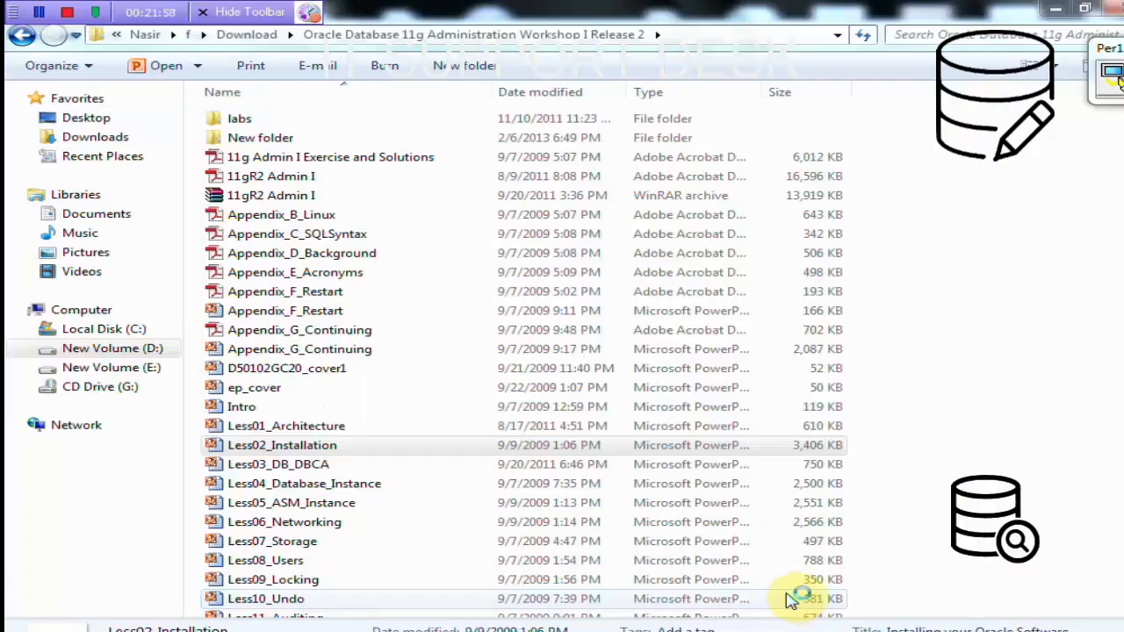
Minimize the folder window and advance the Oracle software installation slideshow to the "Tasks of an Oracle Database Administrator" slide
{"action": "left_click", "coordinate": [1057, 12]}
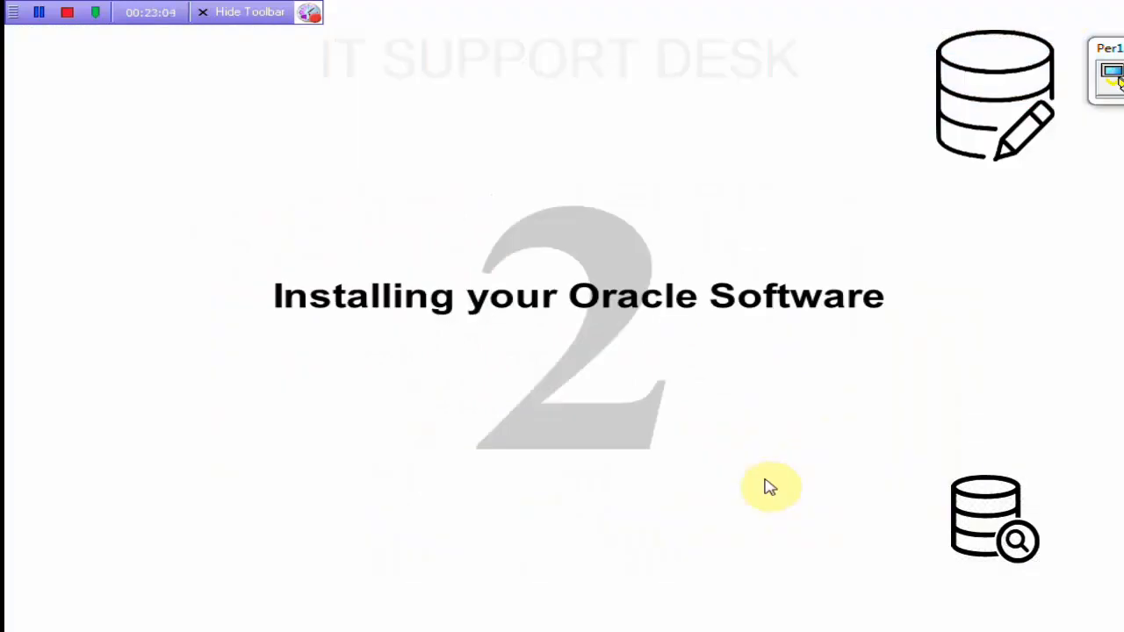
{"action": "key", "text": "Right"}
{"action": "key", "text": "Right"}
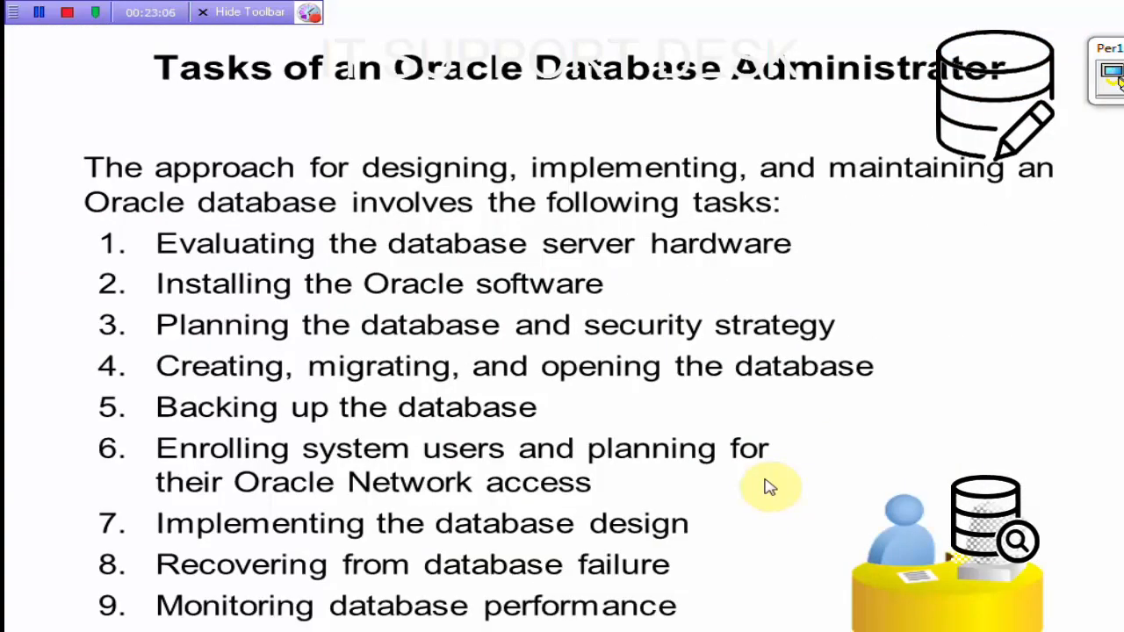